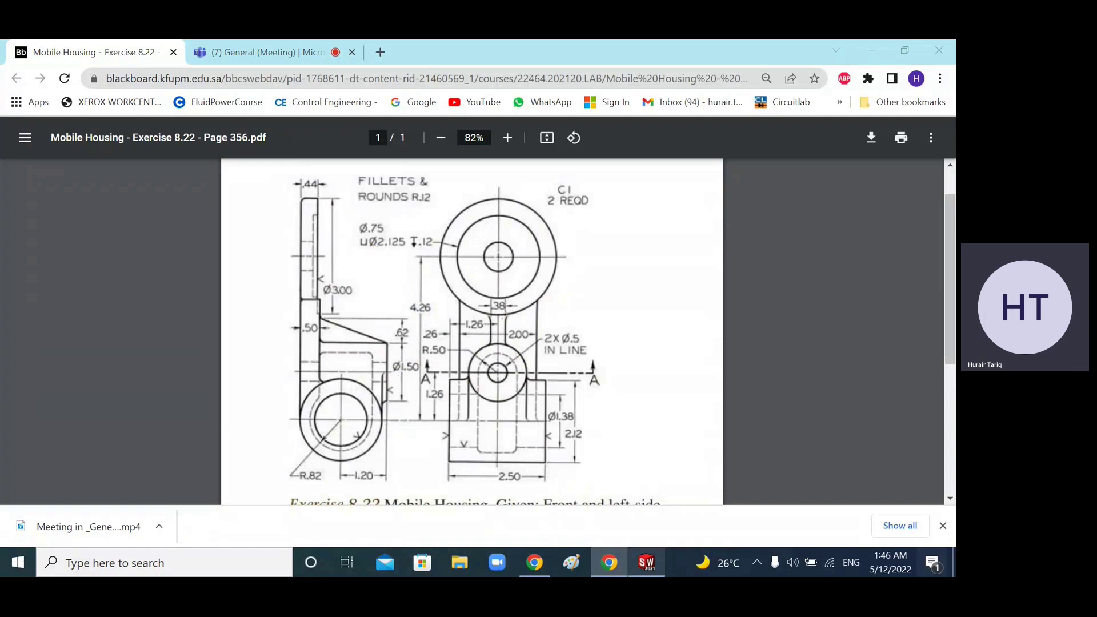
Switch to SolidWorks and start a new sketch on the Right Plane, viewed face-on.
{"action": "left_click", "coordinate": [870, 52]}
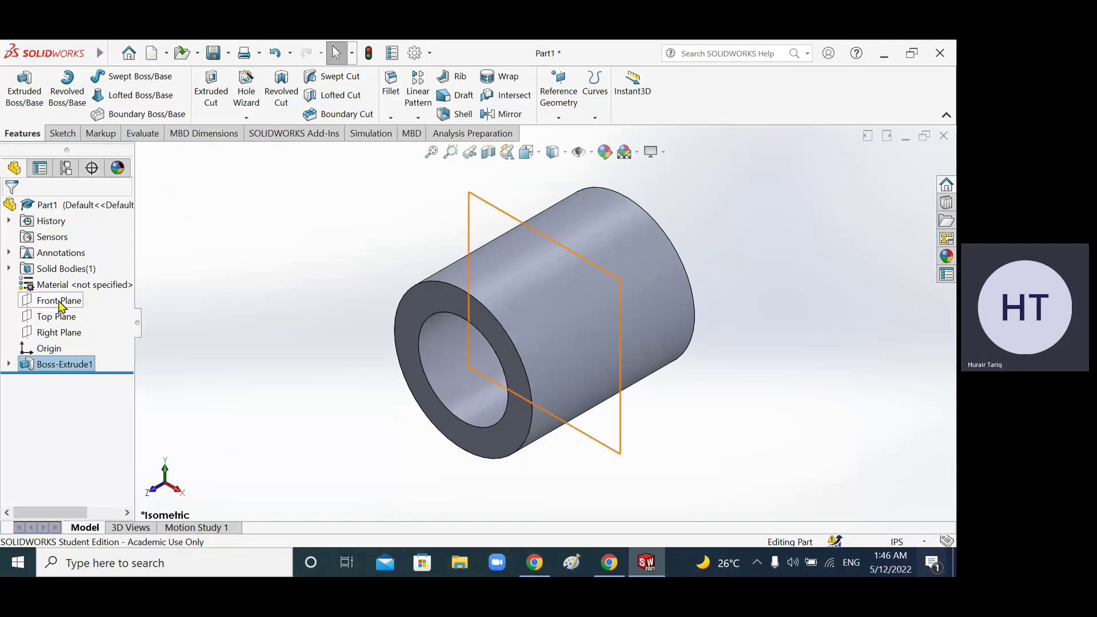
{"action": "right_click", "coordinate": [59, 339]}
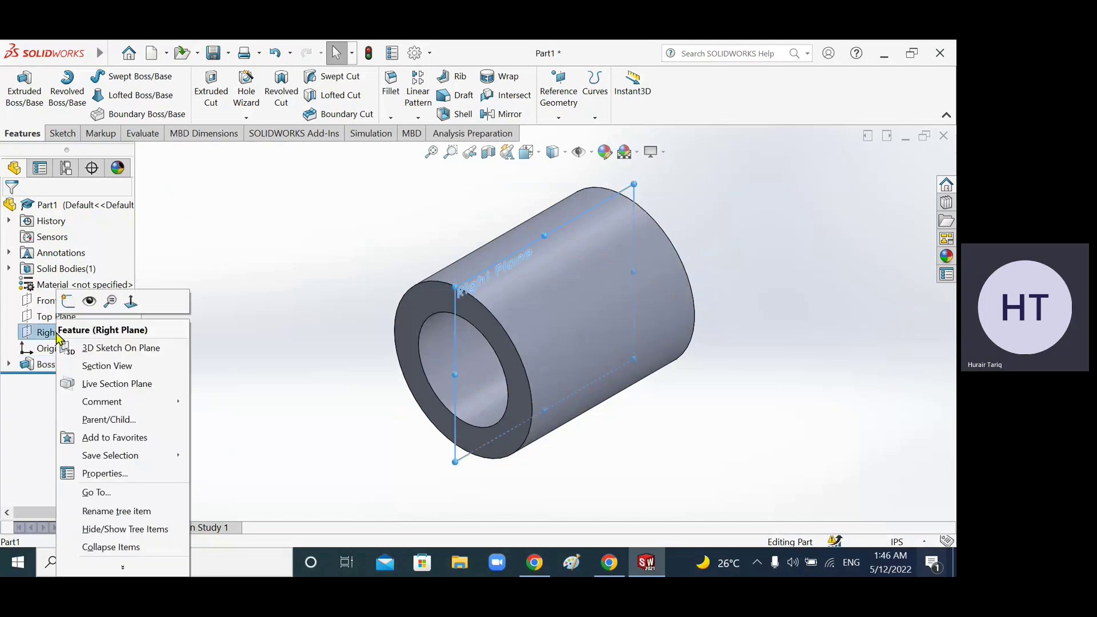
{"action": "left_click", "coordinate": [68, 301]}
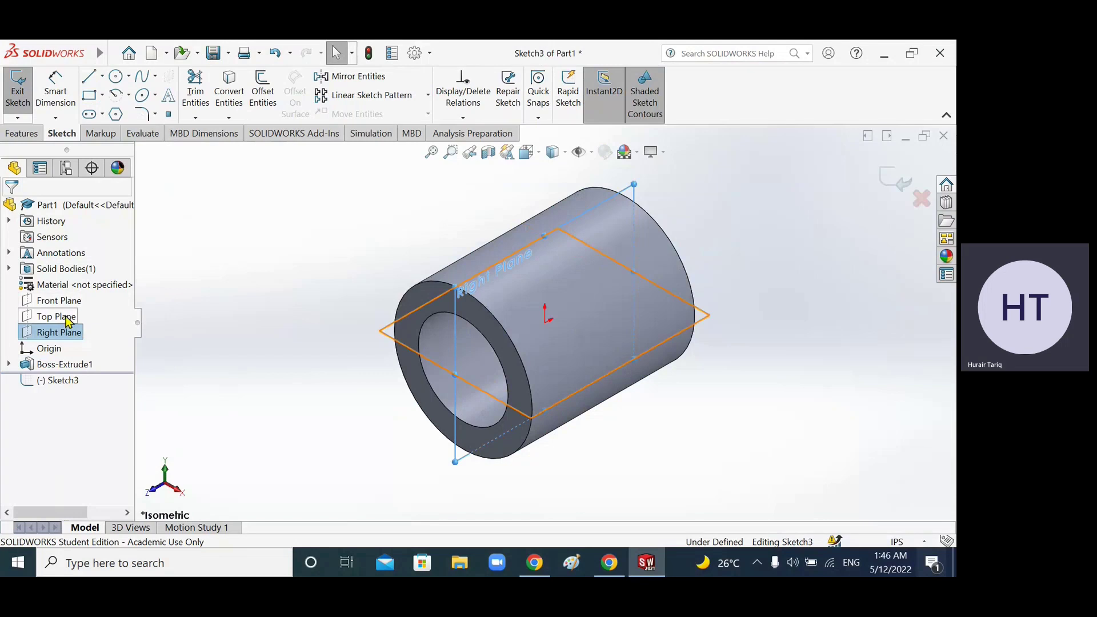
{"action": "right_click", "coordinate": [57, 381]}
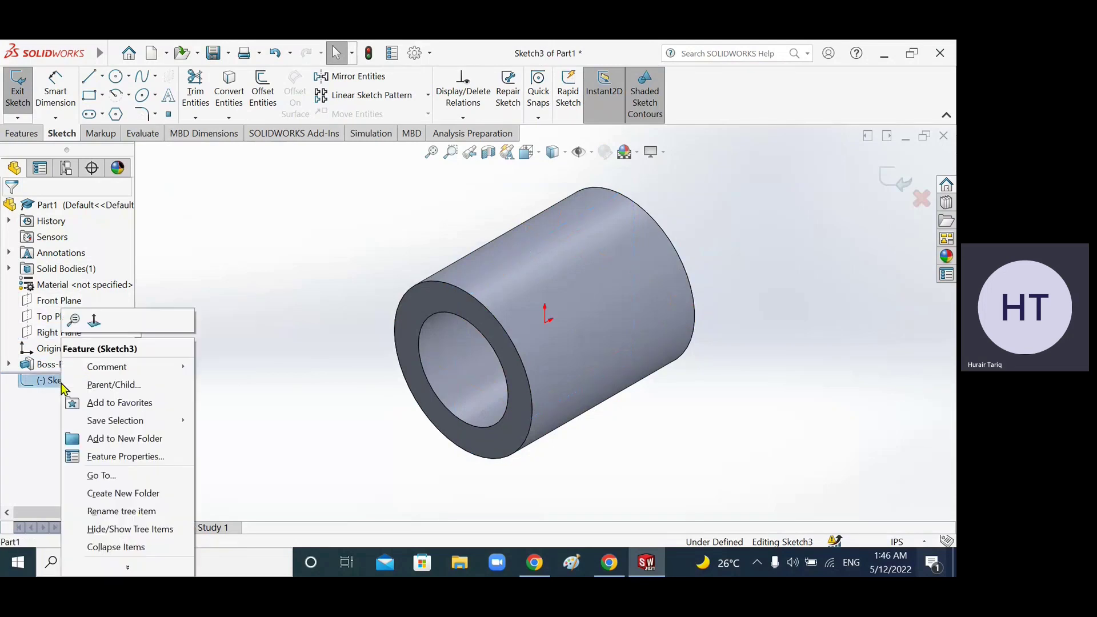
{"action": "left_click", "coordinate": [95, 323]}
{"action": "scroll", "coordinate": [532, 345], "scroll_direction": "up", "scroll_amount": 5}
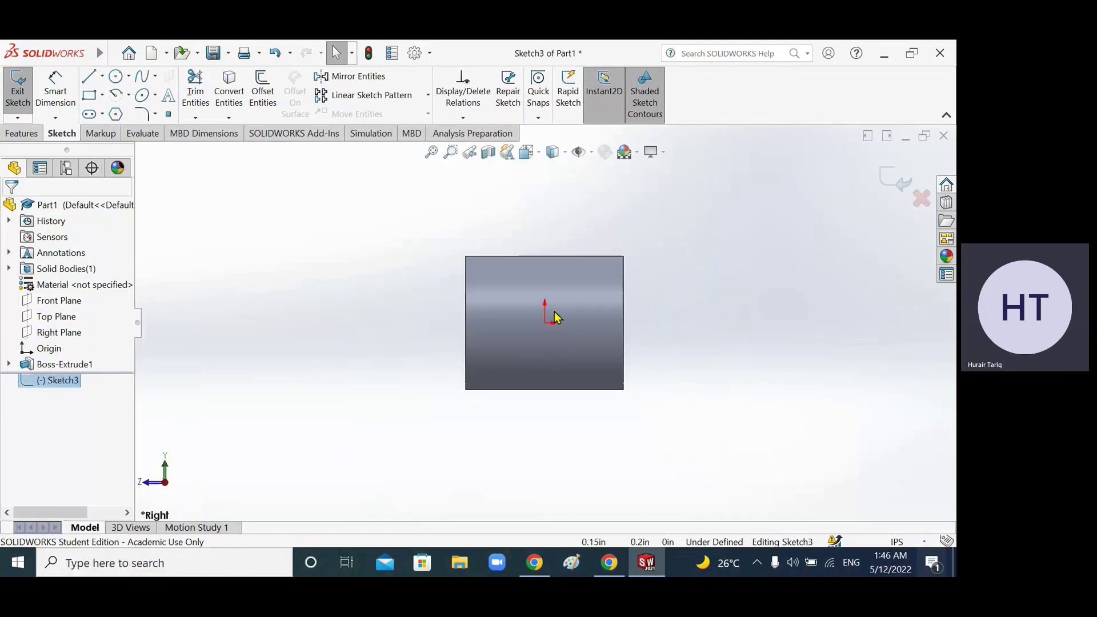
{"action": "scroll", "coordinate": [554, 194], "scroll_direction": "down", "scroll_amount": 1}
{"action": "scroll", "coordinate": [530, 216], "scroll_direction": "up", "scroll_amount": 2}
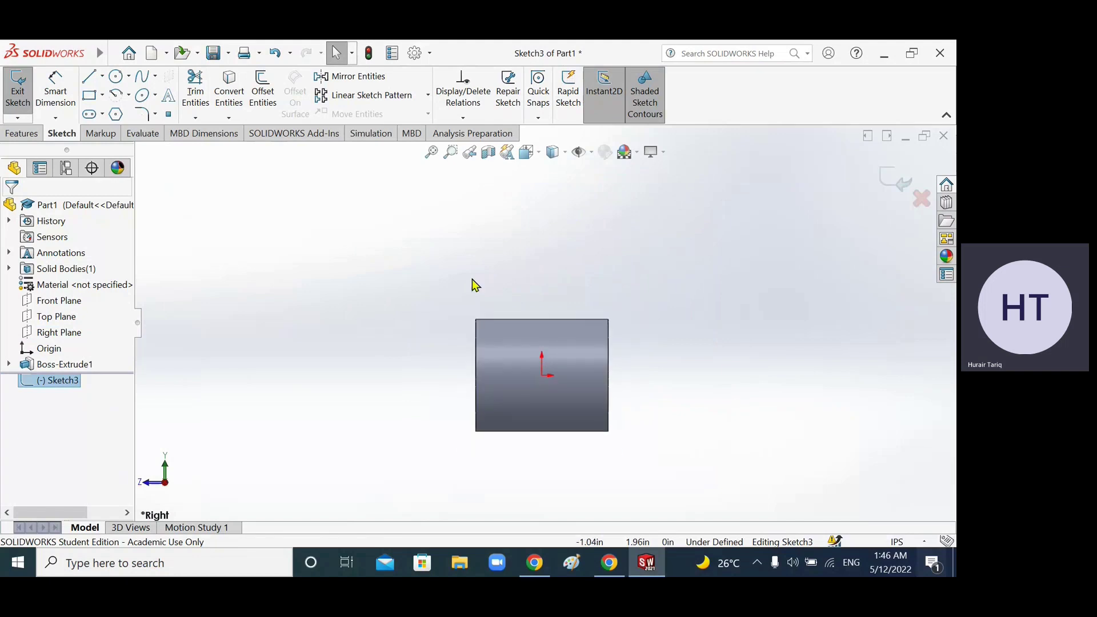
Sketch a circle centred about 3.52 in directly above the origin and set its diameter to 3 in.
{"action": "left_click", "coordinate": [116, 76]}
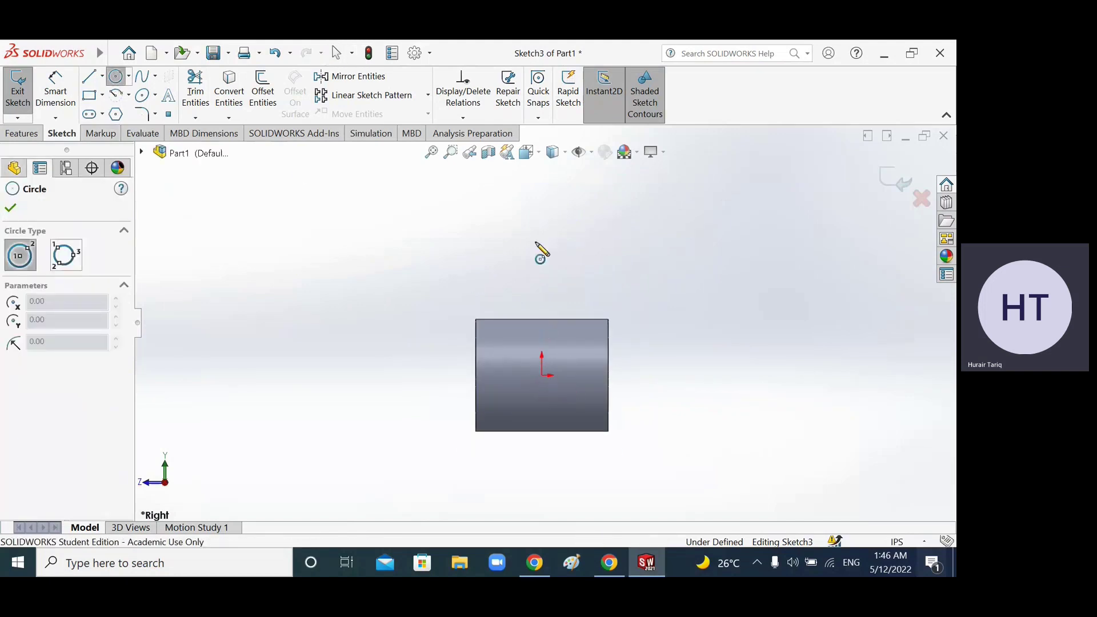
{"action": "left_click", "coordinate": [542, 189]}
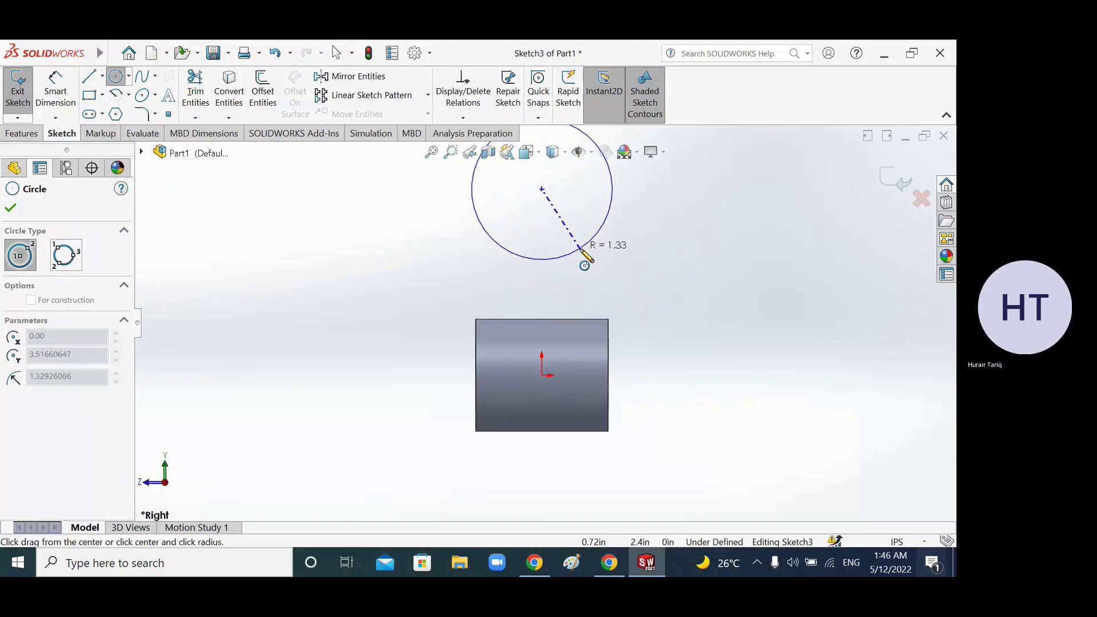
{"action": "left_click", "coordinate": [582, 254]}
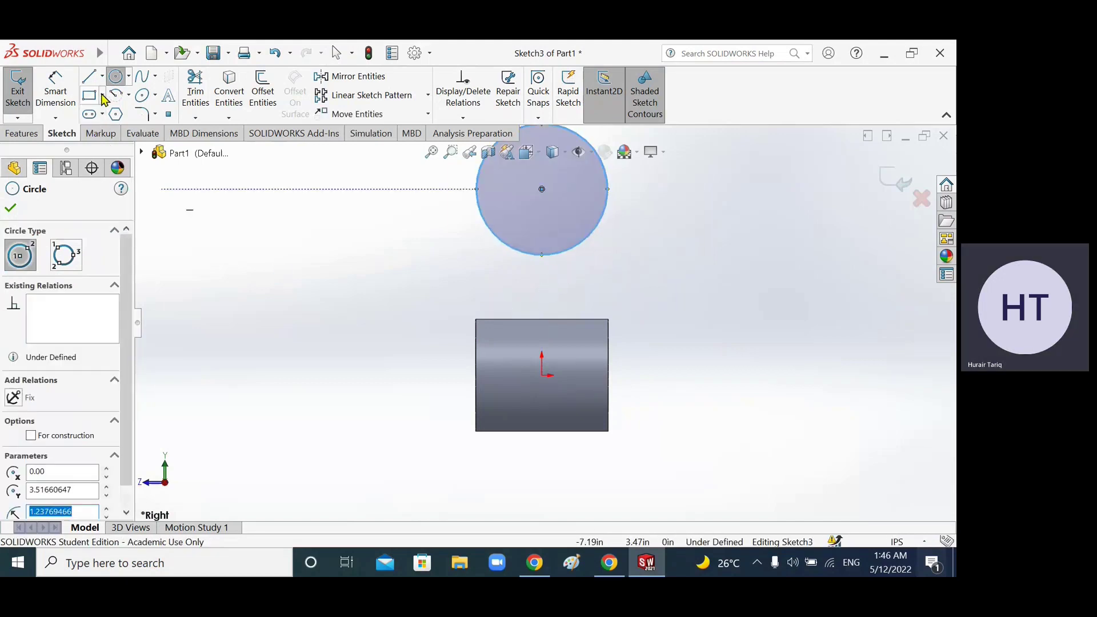
{"action": "left_click", "coordinate": [52, 91]}
{"action": "left_click", "coordinate": [599, 230]}
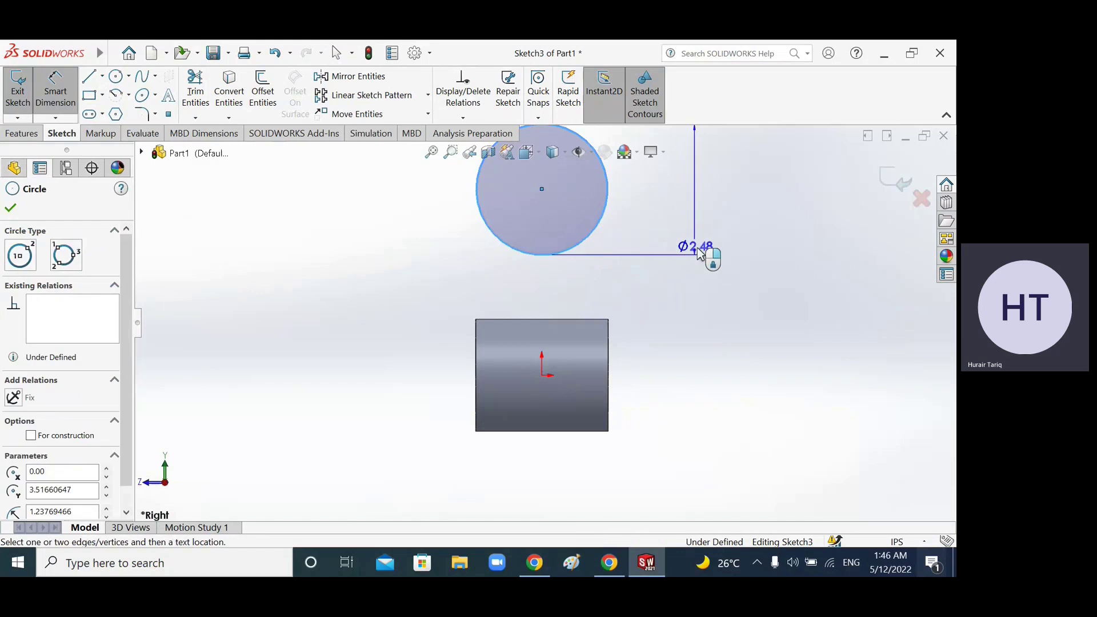
{"action": "left_click", "coordinate": [707, 233]}
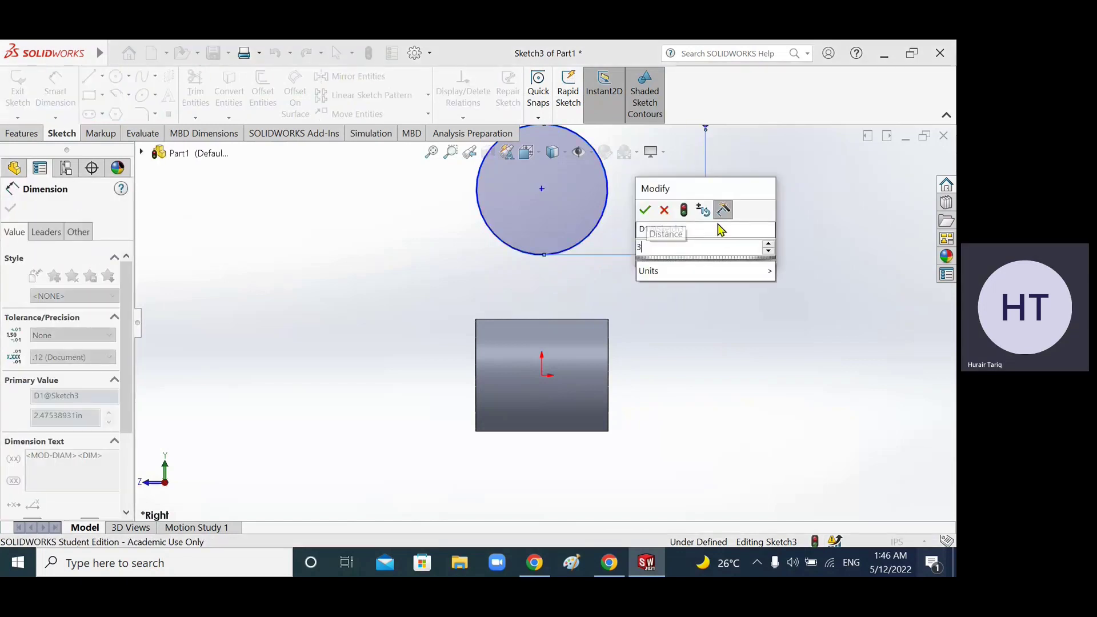
{"action": "key", "text": "Escape"}
{"action": "type", "text": "3"}
{"action": "key", "text": "Return"}
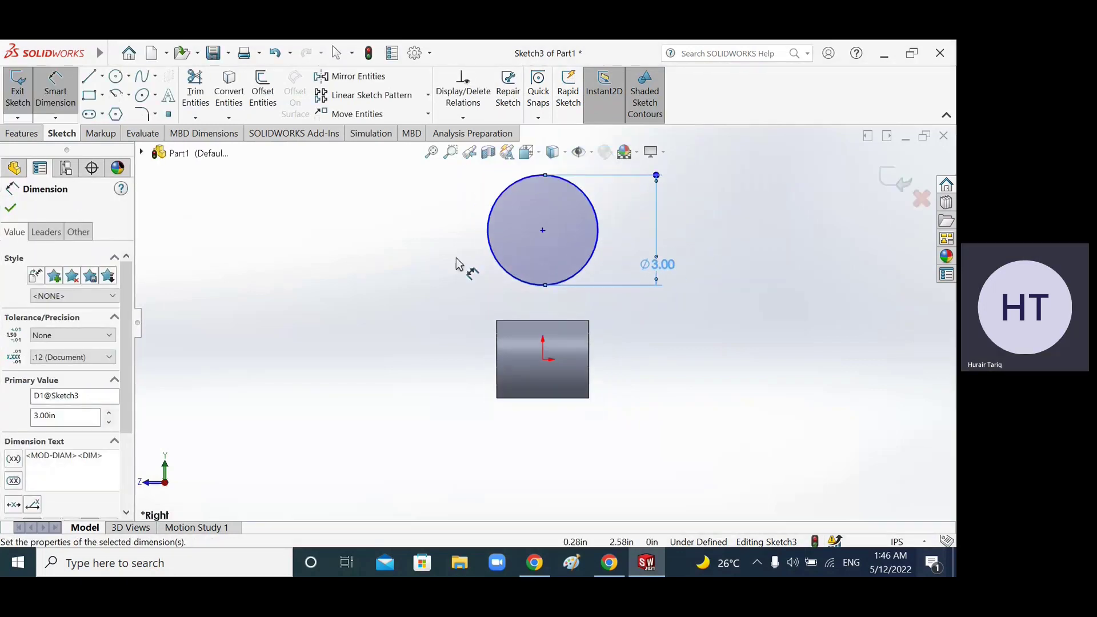
Show the temporary axes and set the distance from the tube's axis to the circle's centre to 4.26 in.
{"action": "left_click", "coordinate": [591, 153]}
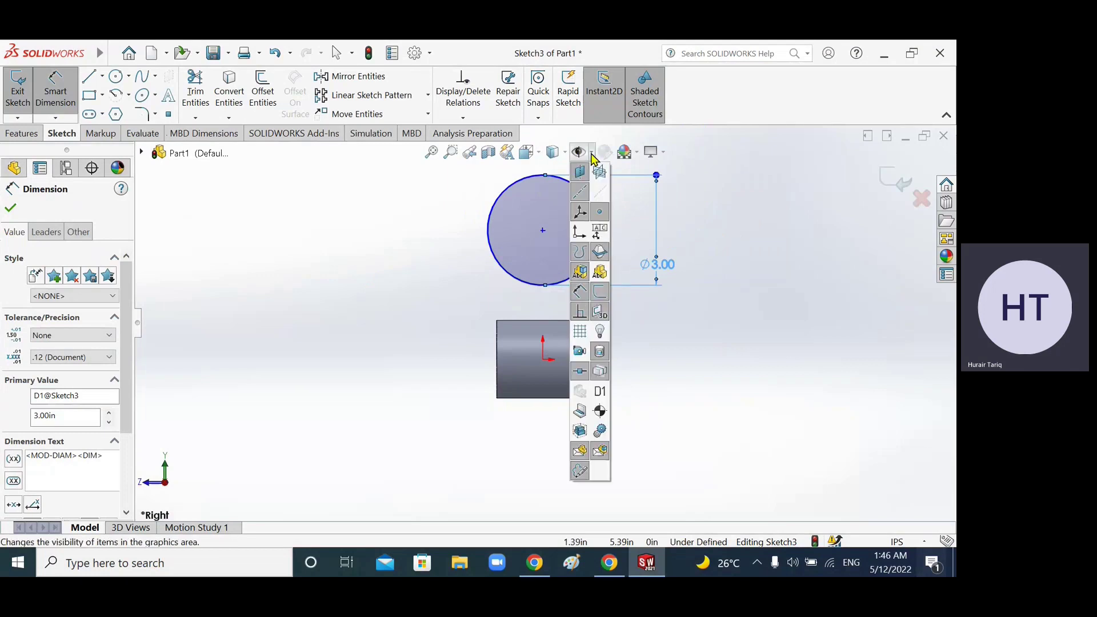
{"action": "left_click", "coordinate": [605, 195]}
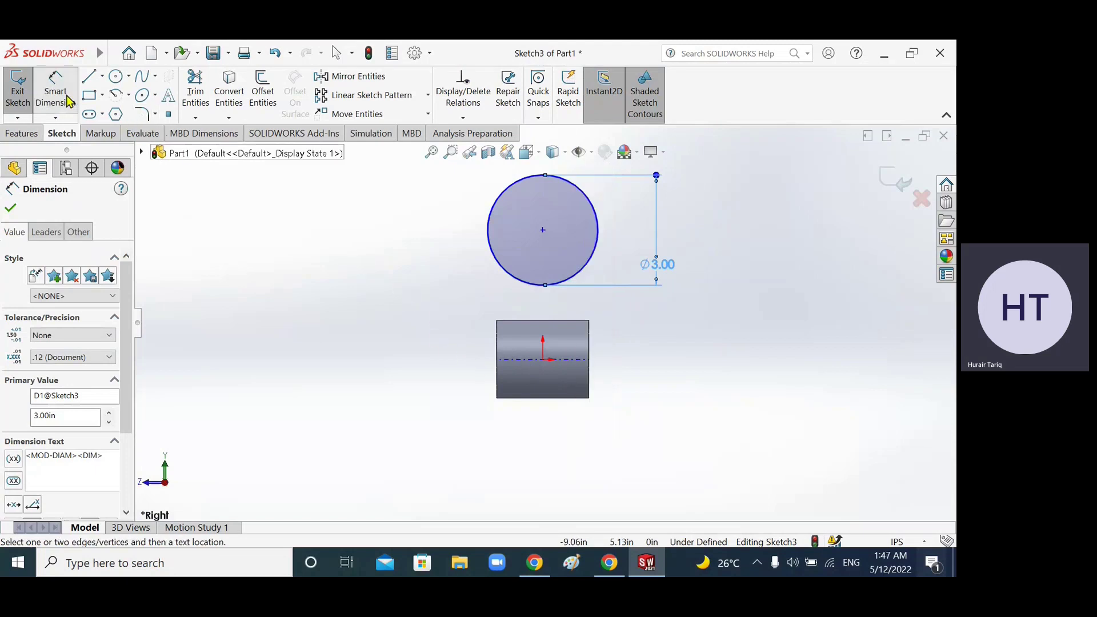
{"action": "left_click", "coordinate": [543, 230]}
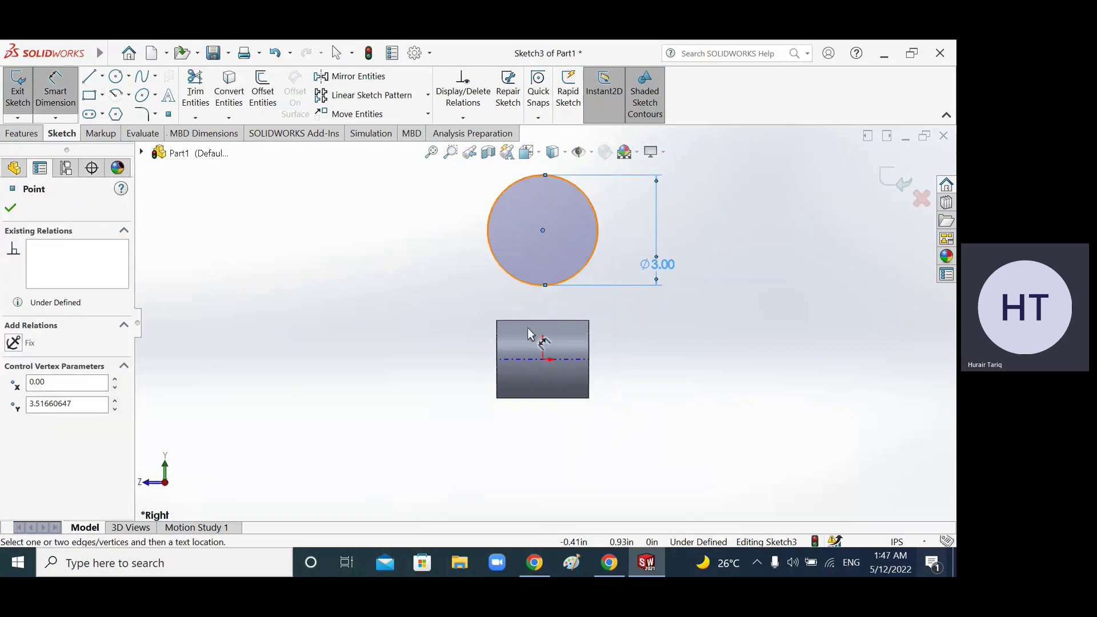
{"action": "left_click", "coordinate": [526, 360]}
{"action": "left_click", "coordinate": [394, 300]}
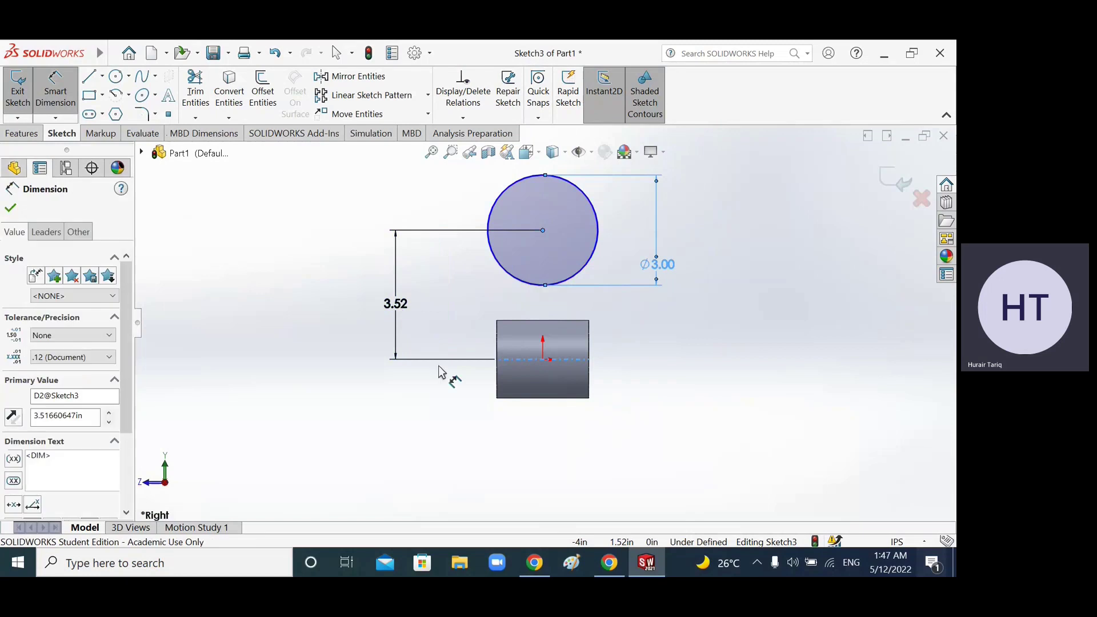
{"action": "key", "text": "alt+Tab"}
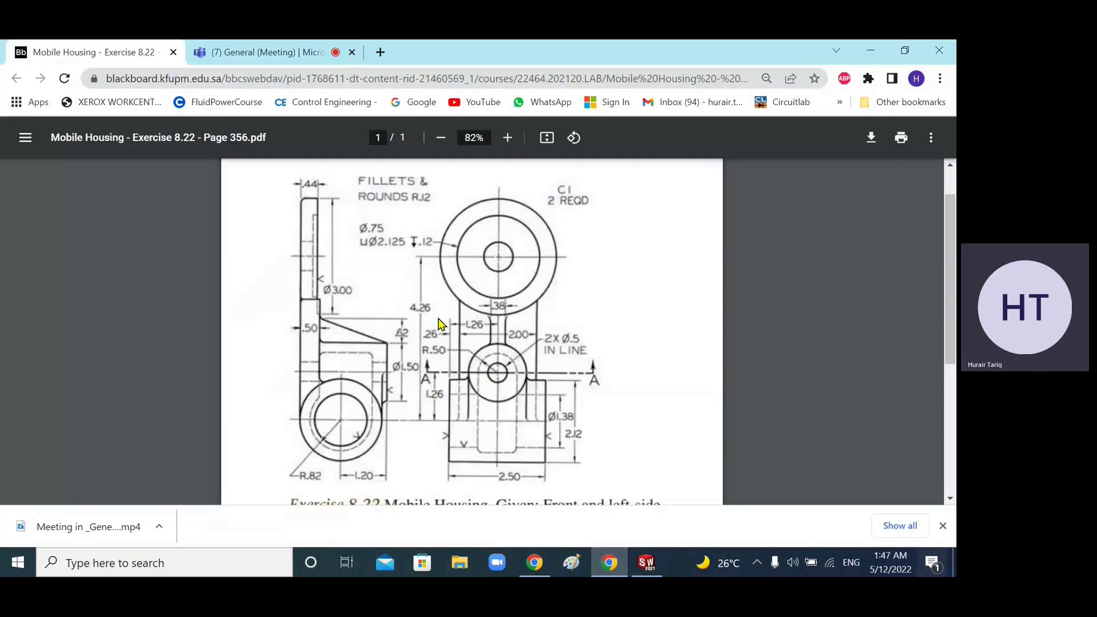
{"action": "mouse_move", "coordinate": [627, 570]}
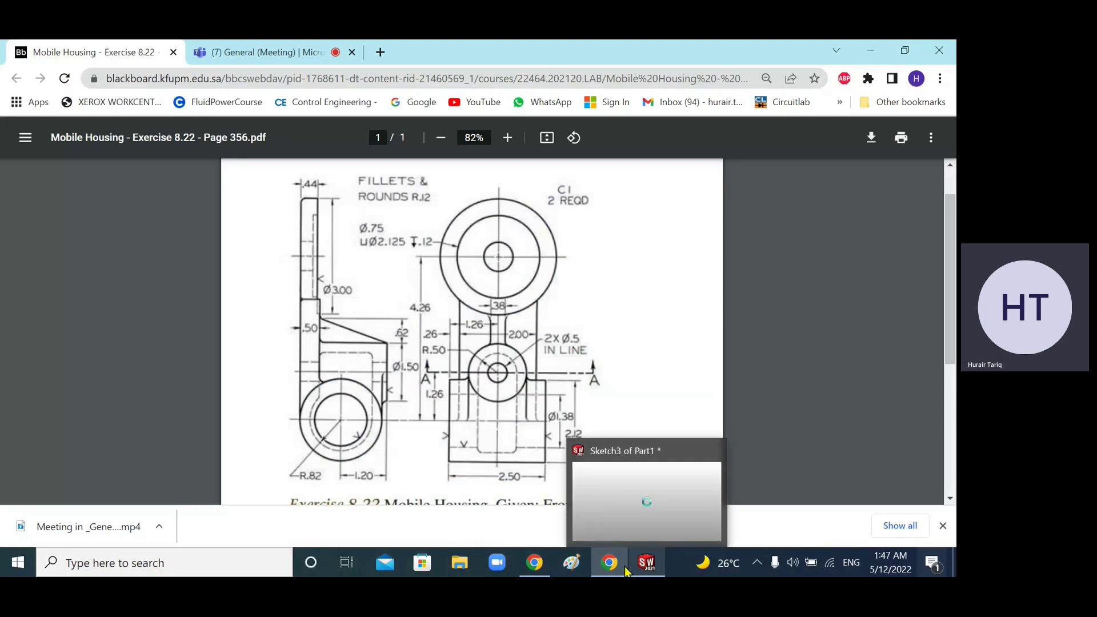
{"action": "left_click", "coordinate": [615, 570]}
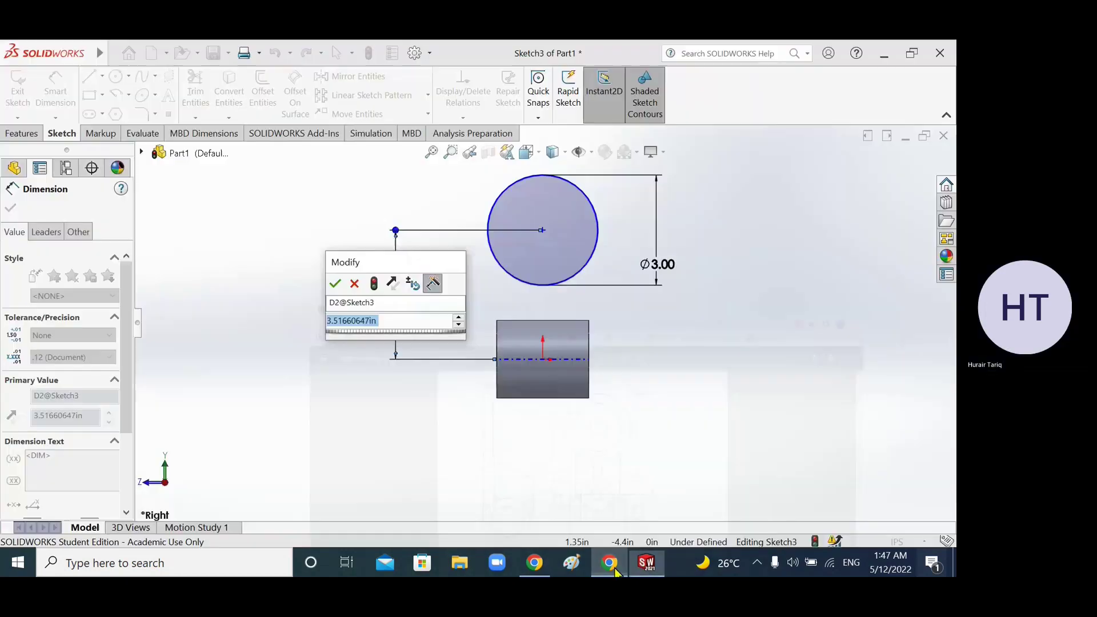
{"action": "type", "text": "4.26"}
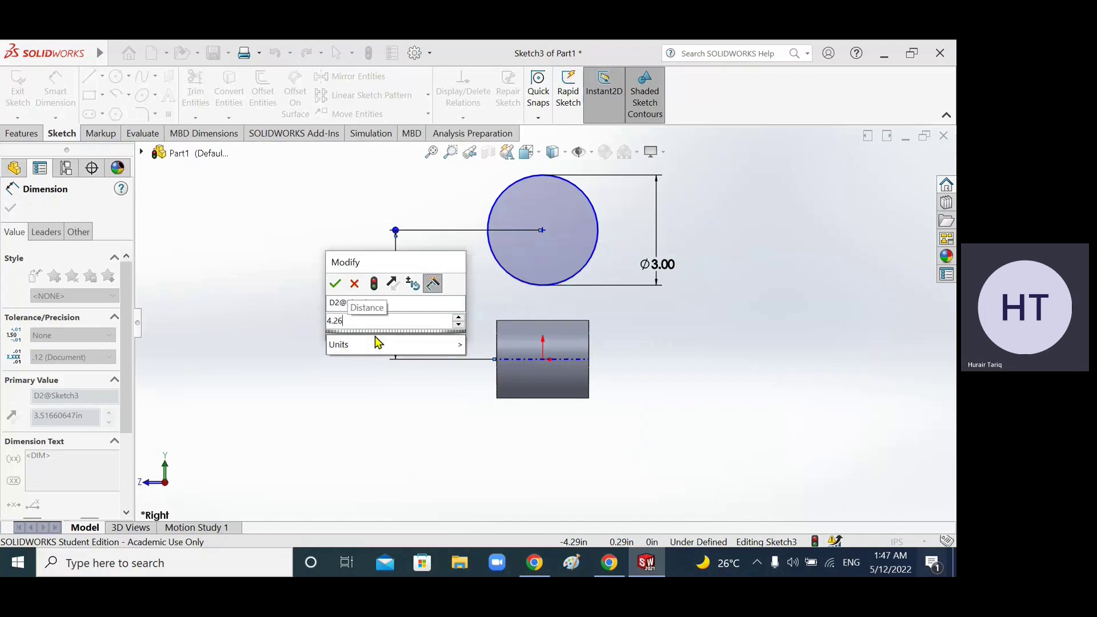
{"action": "key", "text": "Return"}
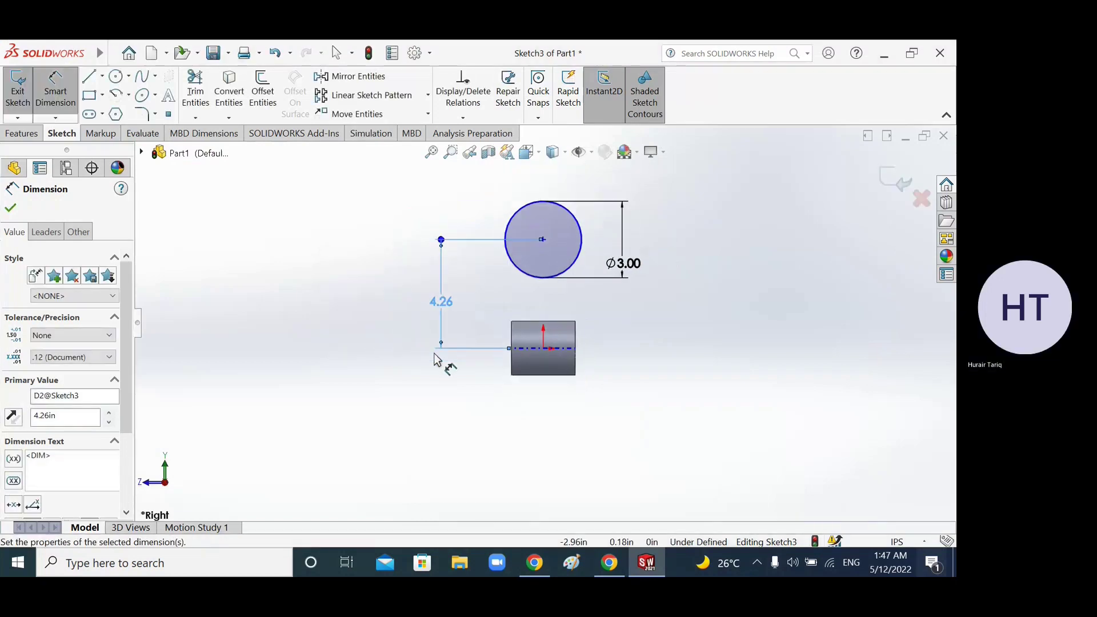
Consult the Mobile Housing drawing in the browser, return to SolidWorks and add a Vertical relation between the circle's centre and the origin.
{"action": "mouse_move", "coordinate": [453, 386]}
{"action": "middle_mouse_down"}
{"action": "mouse_move", "coordinate": [478, 387]}
{"action": "mouse_move", "coordinate": [525, 438]}
{"action": "mouse_move", "coordinate": [546, 410]}
{"action": "mouse_move", "coordinate": [490, 406]}
{"action": "mouse_move", "coordinate": [502, 417]}
{"action": "middle_mouse_up"}
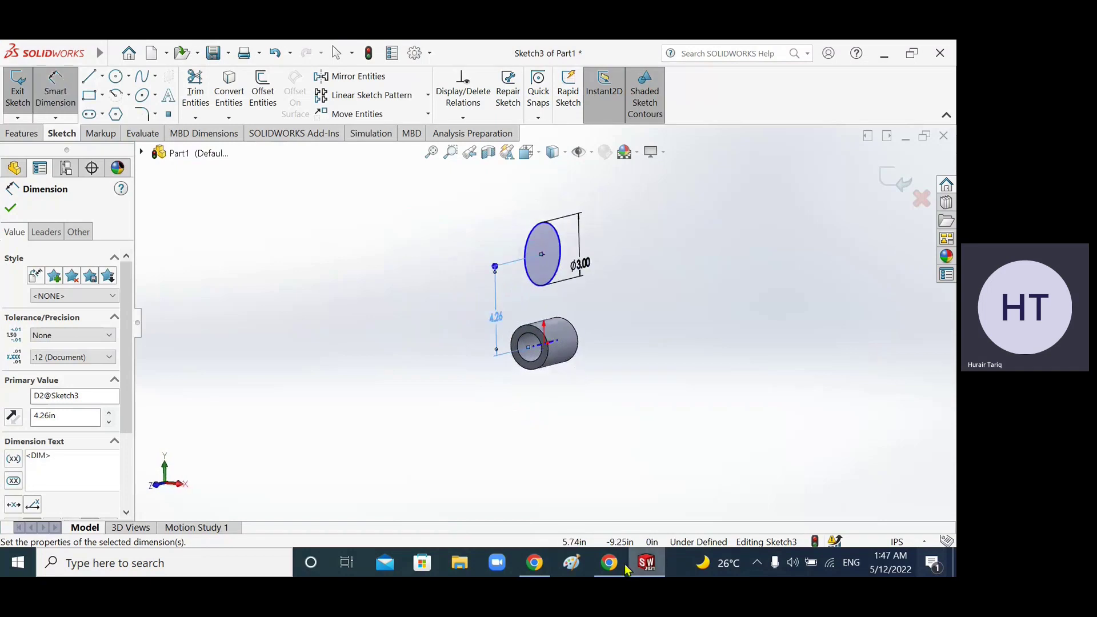
{"action": "left_click", "coordinate": [623, 568]}
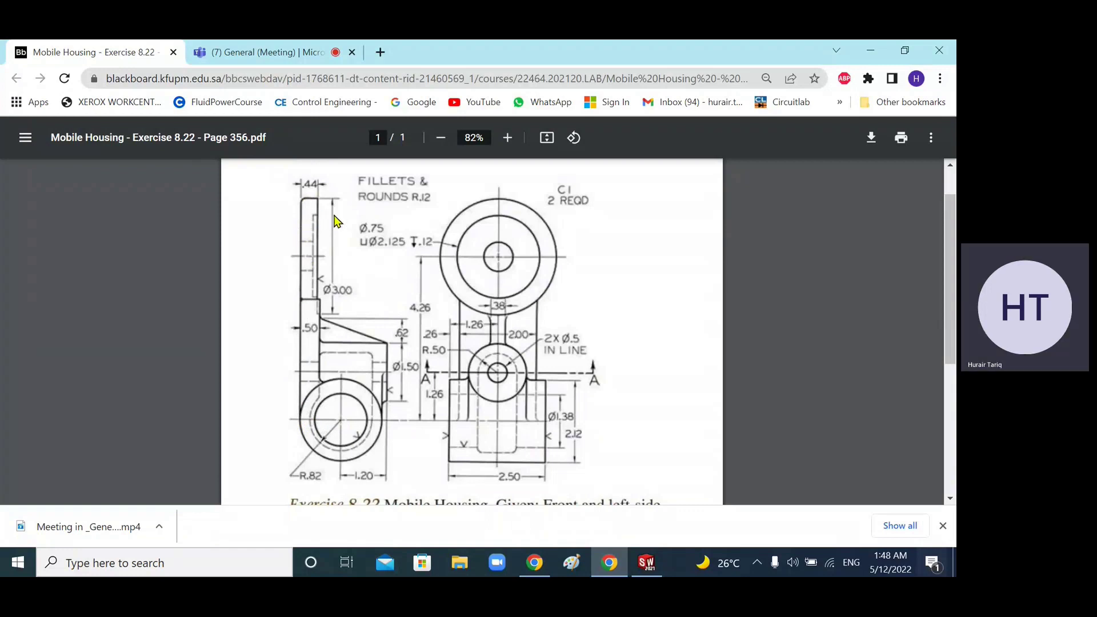
{"action": "left_click", "coordinate": [652, 568]}
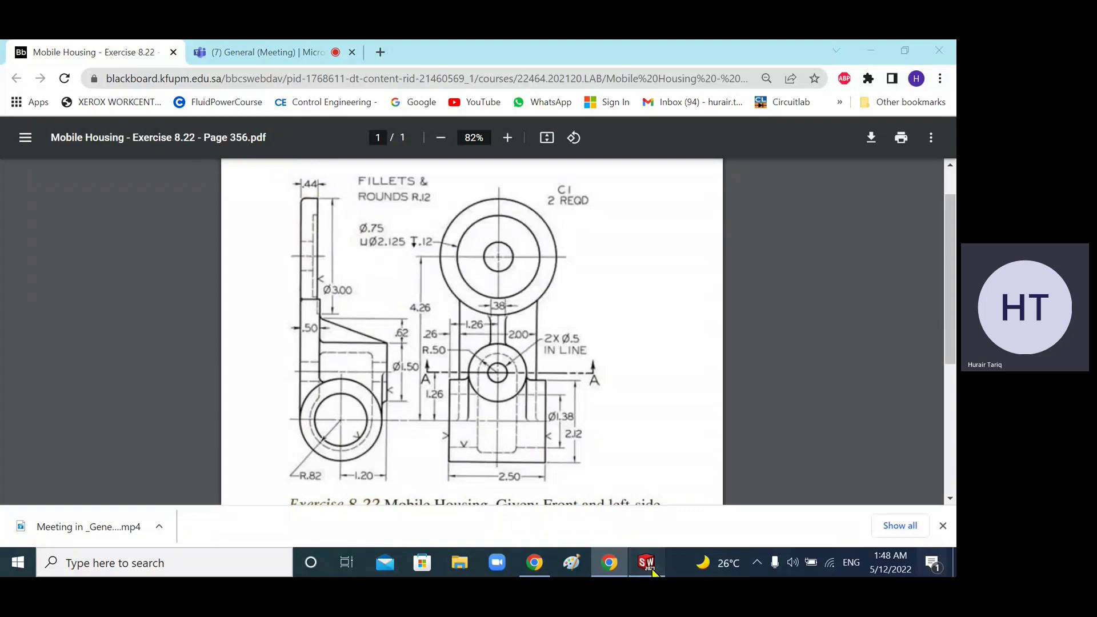
{"action": "mouse_move", "coordinate": [613, 565]}
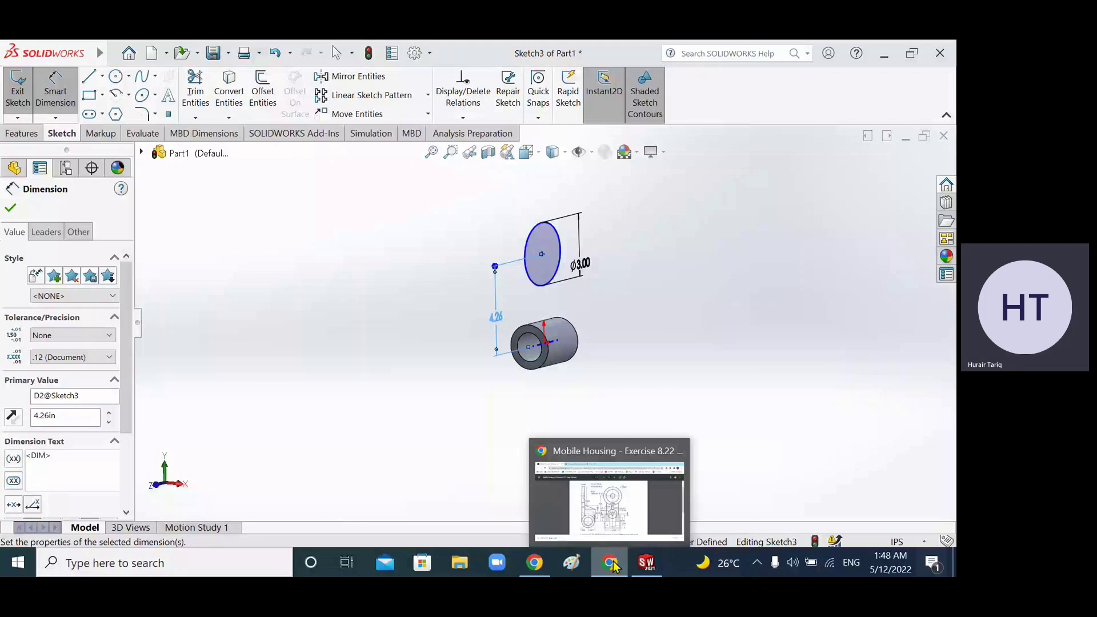
{"action": "key", "text": "Escape"}
{"action": "left_click", "coordinate": [539, 152]}
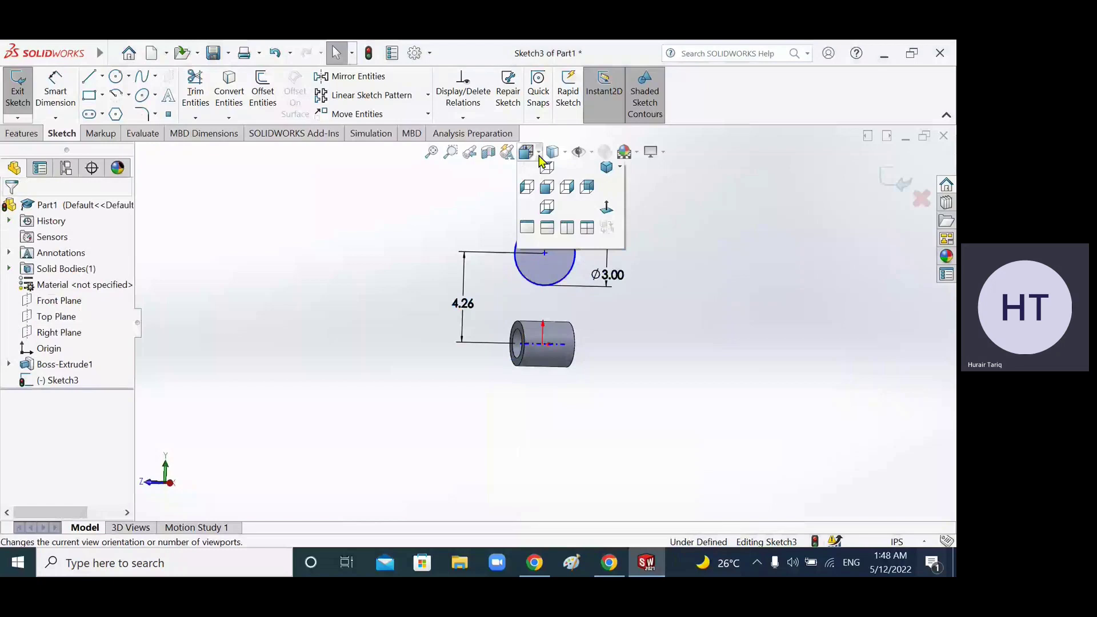
{"action": "left_click", "coordinate": [567, 186]}
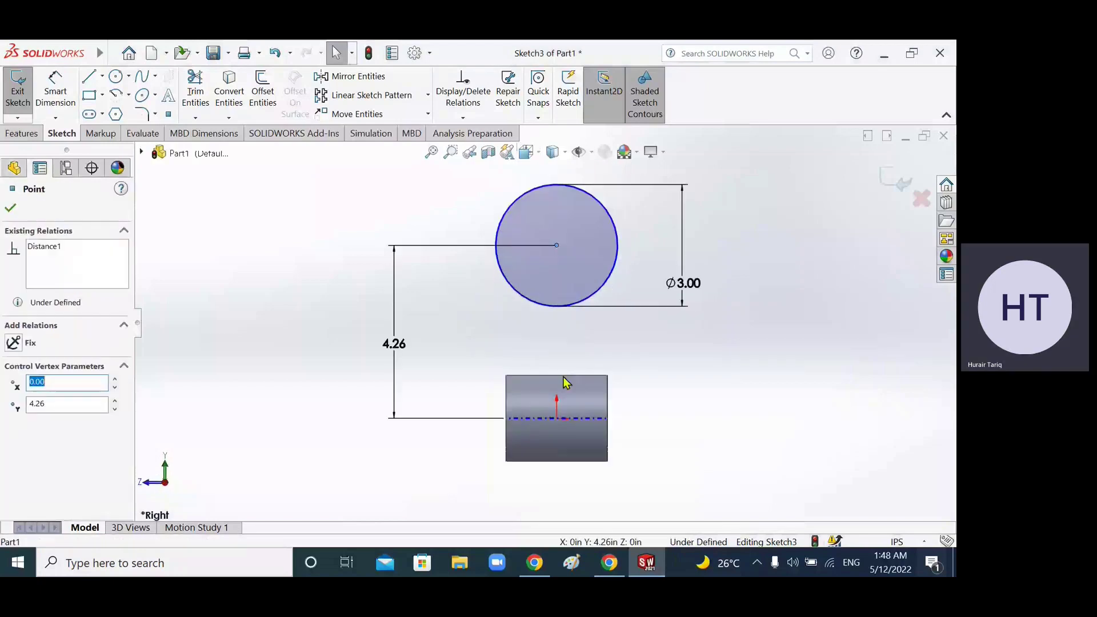
{"action": "left_click", "coordinate": [556, 418], "text": "ctrl"}
{"action": "left_click", "coordinate": [14, 420]}
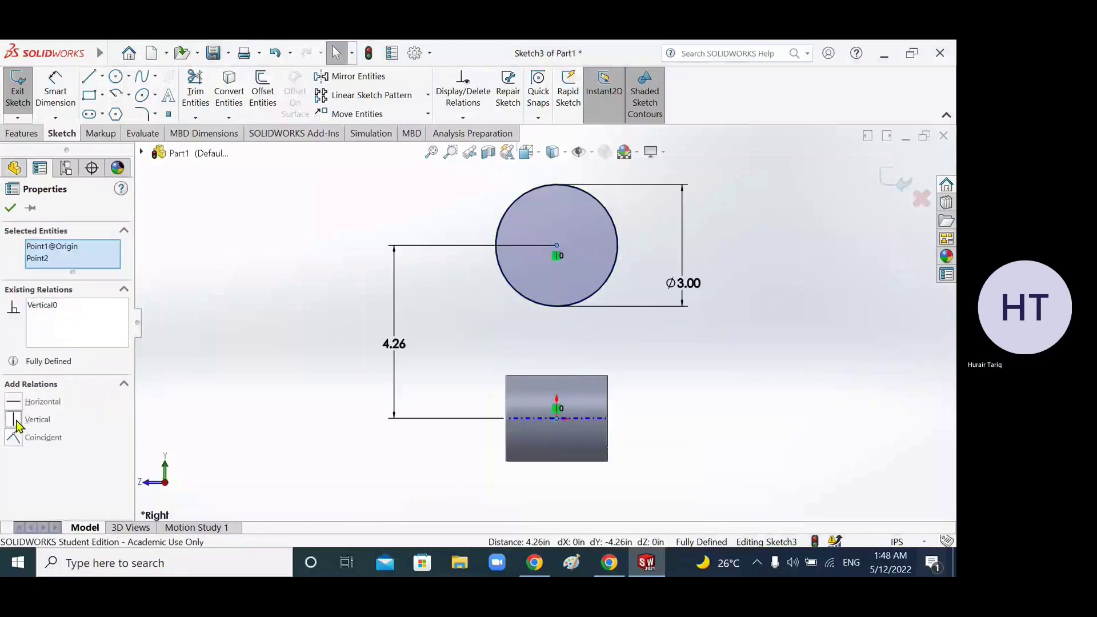
{"action": "left_click", "coordinate": [580, 340]}
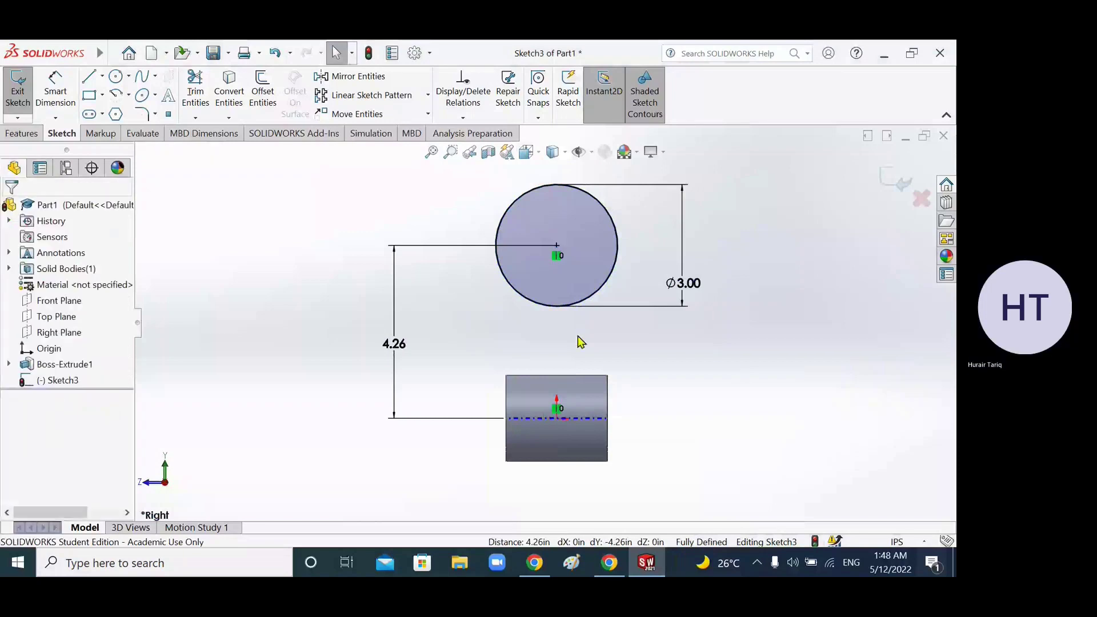
Start a boss extrusion of the 3 in circle and set its start condition to an offset of 2.12/2 in.
{"action": "left_click", "coordinate": [22, 133]}
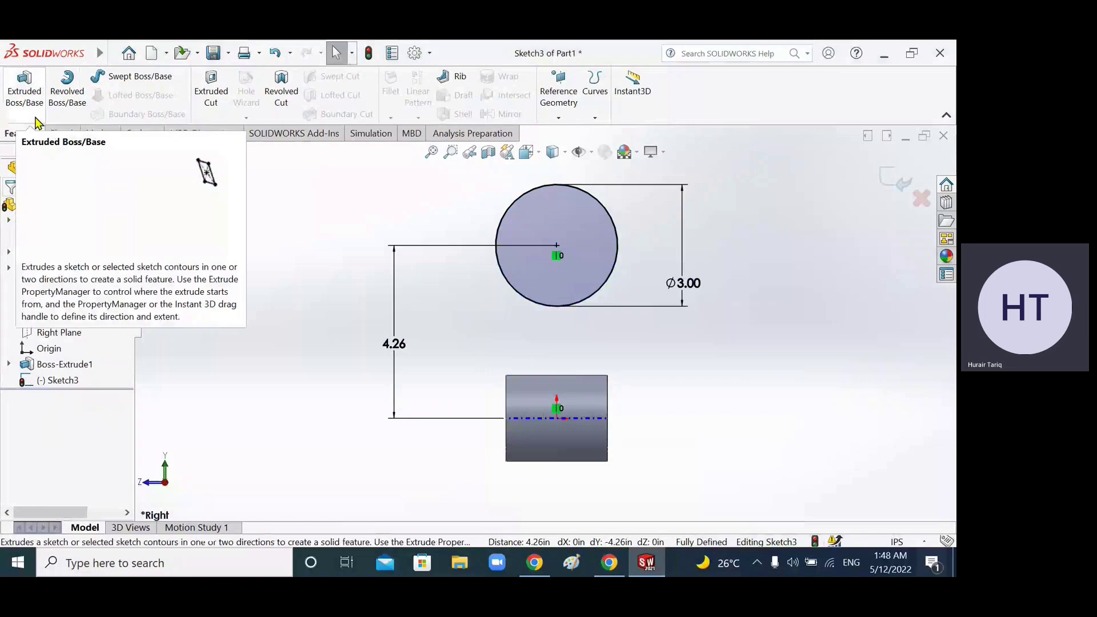
{"action": "left_click", "coordinate": [34, 117]}
{"action": "left_click", "coordinate": [74, 248]}
{"action": "left_click", "coordinate": [79, 287]}
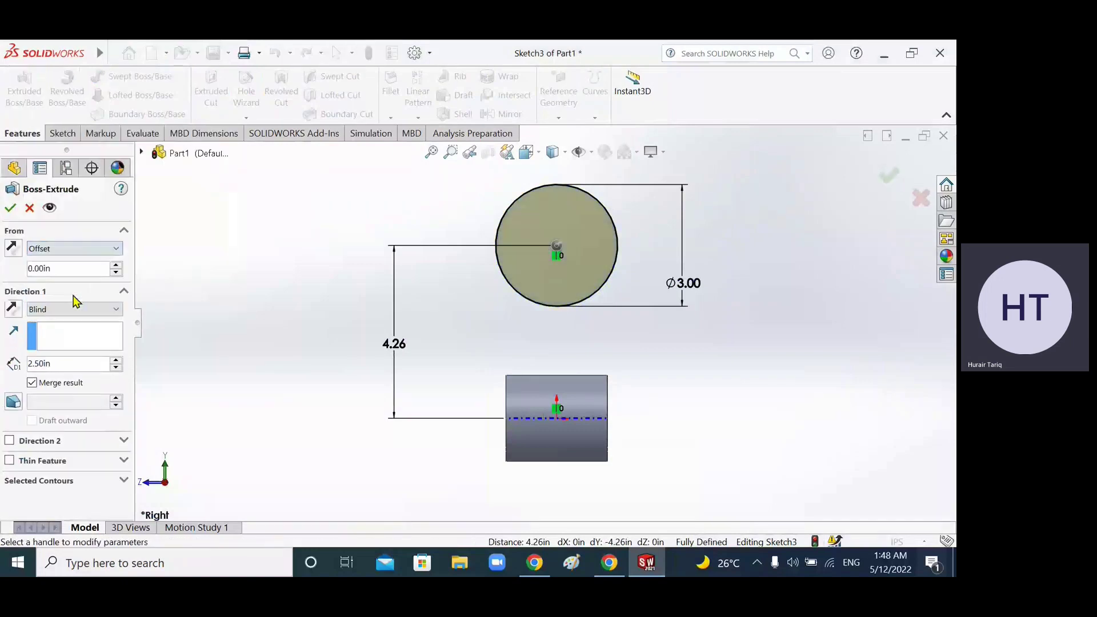
{"action": "middle_click_drag", "start_coordinate": [275, 373], "coordinate": [319, 407]}
{"action": "left_click_drag", "start_coordinate": [66, 269], "coordinate": [13, 269]}
{"action": "key", "text": "BackSpace"}
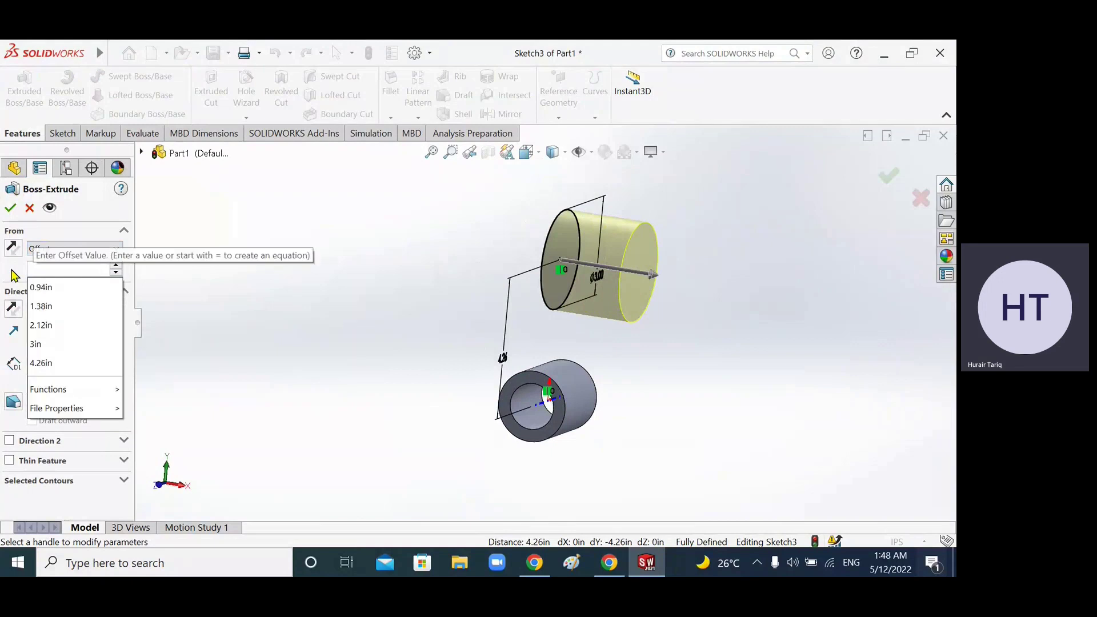
{"action": "type", "text": "2.12"}
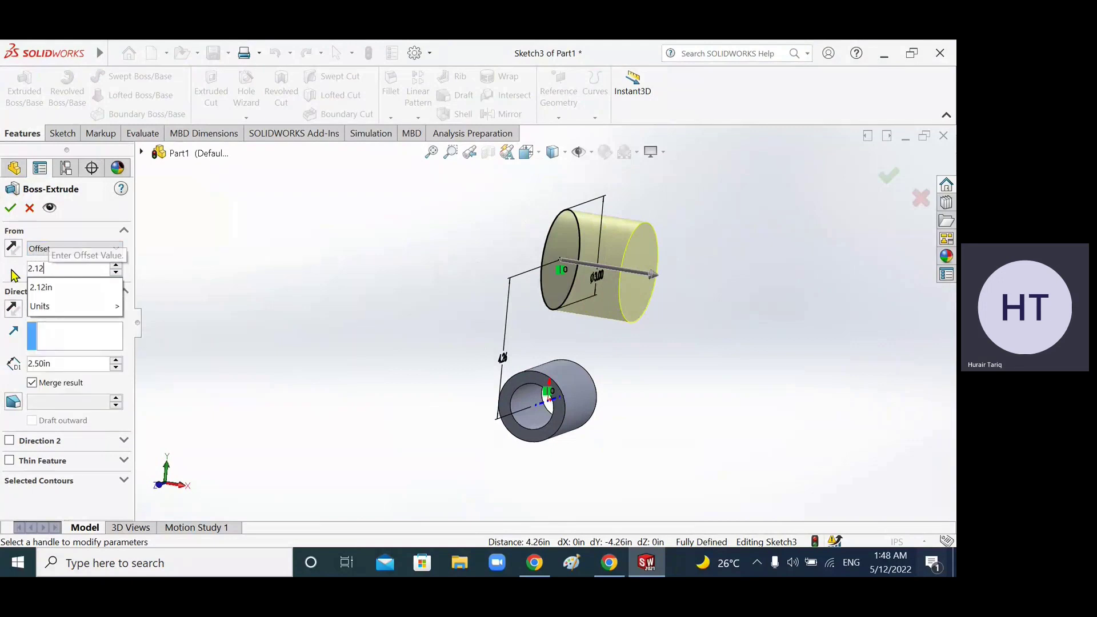
{"action": "type", "text": "/2"}
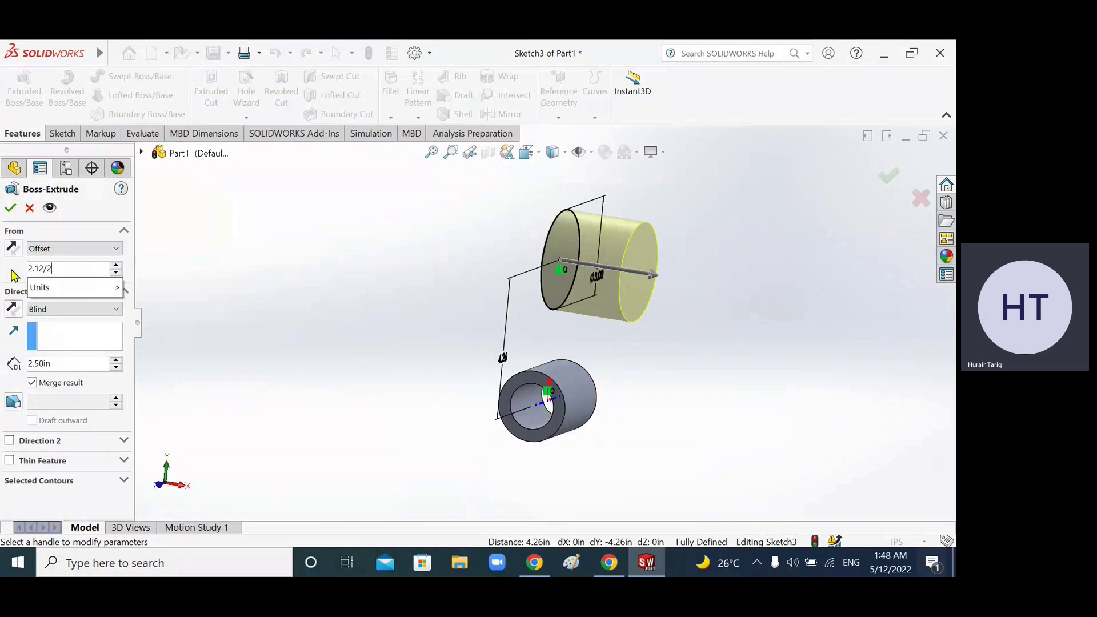
{"action": "key", "text": "Return"}
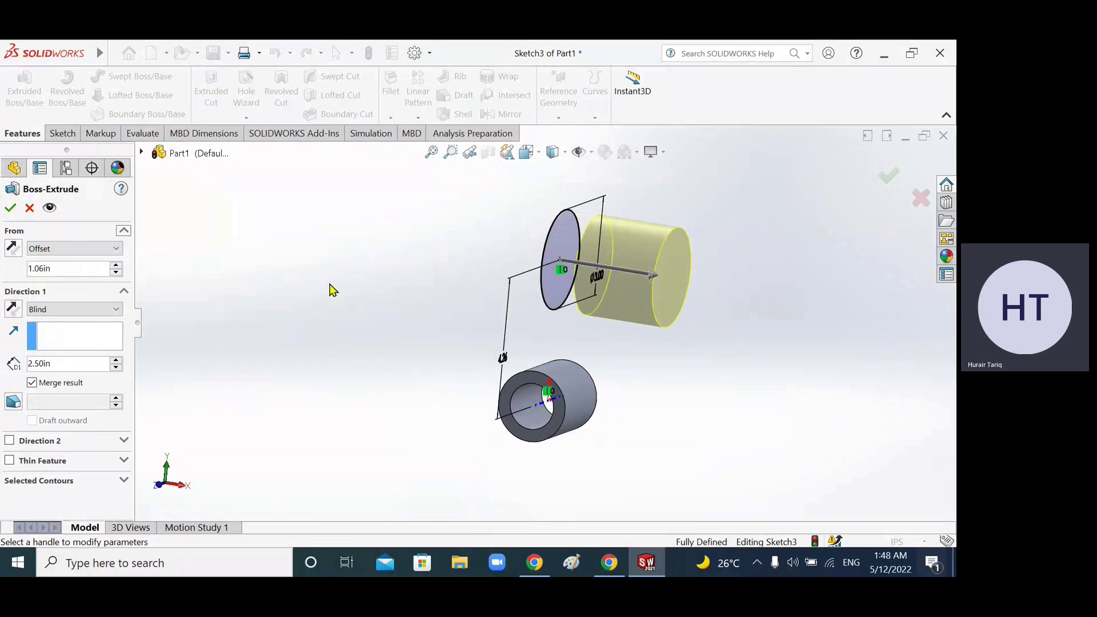
Reverse the offset's direction and set the blind extrusion depth to 0.44 in.
{"action": "middle_click_drag", "start_coordinate": [399, 326], "coordinate": [422, 334]}
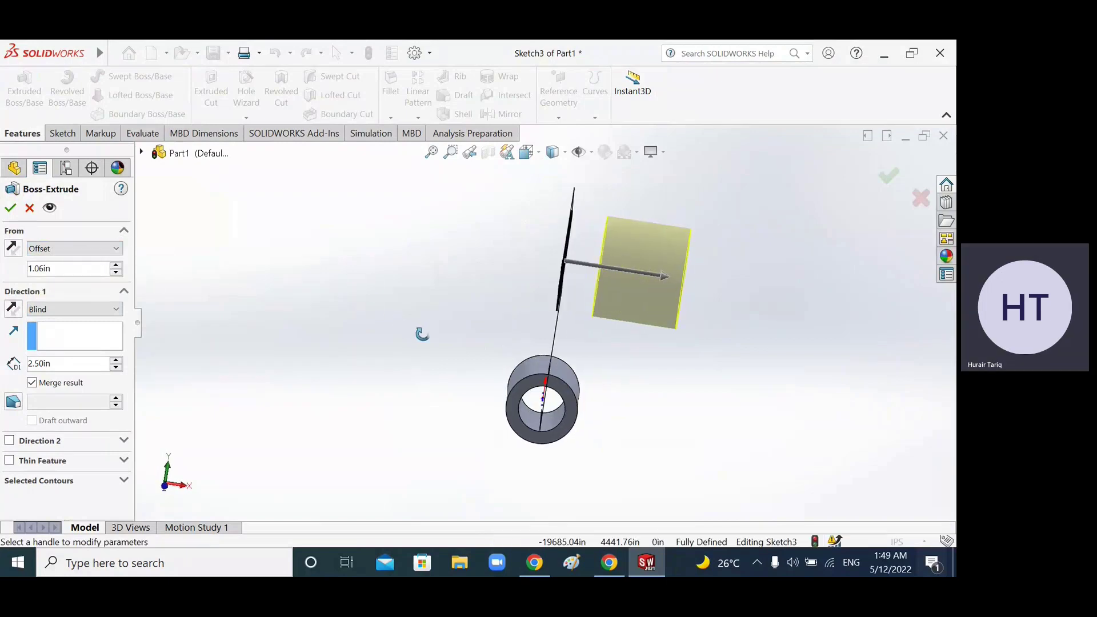
{"action": "left_click", "coordinate": [13, 248]}
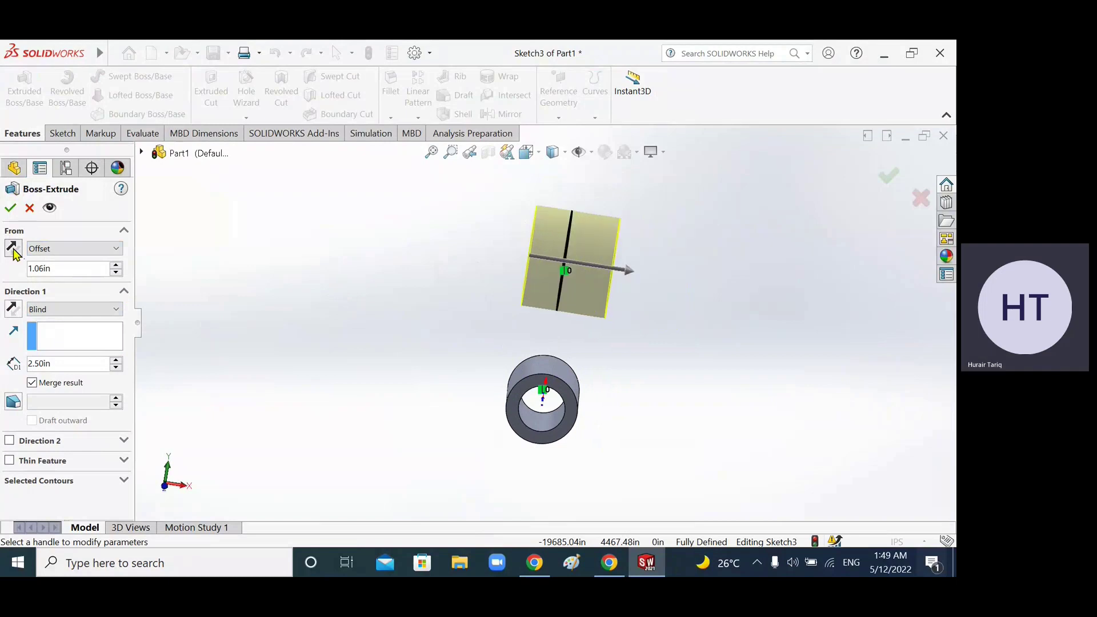
{"action": "double_click", "coordinate": [68, 364]}
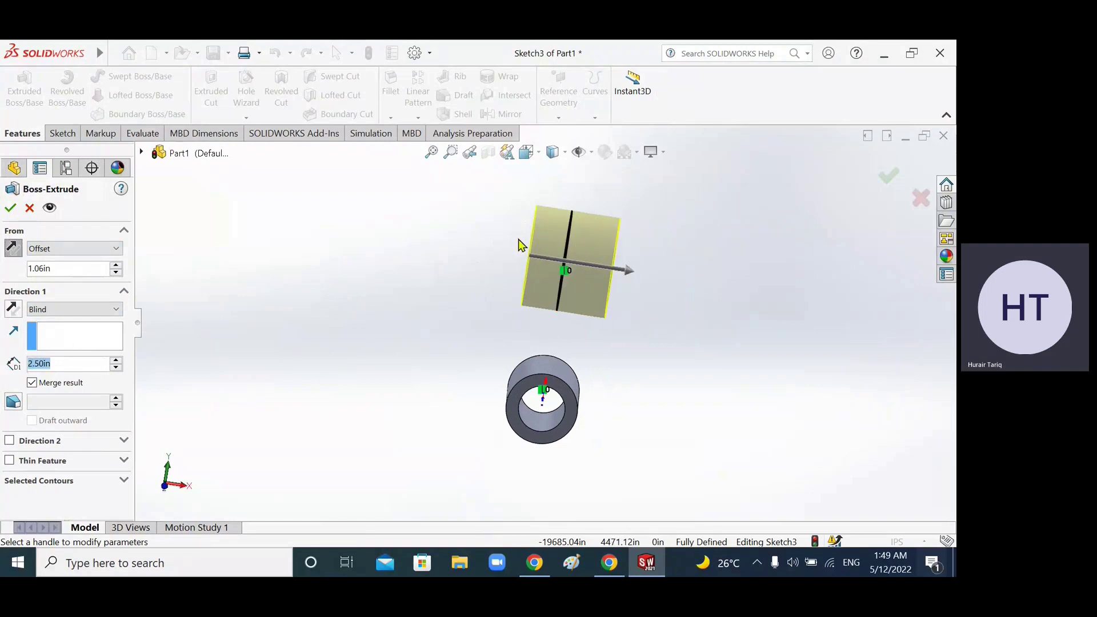
{"action": "type", "text": "0.44"}
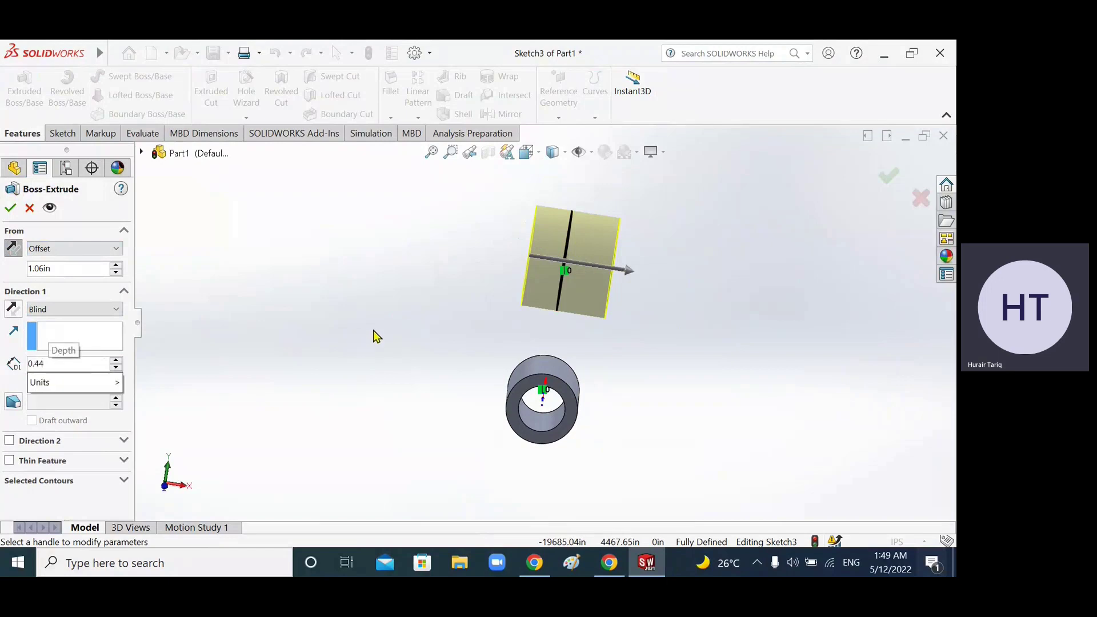
{"action": "key", "text": "Return"}
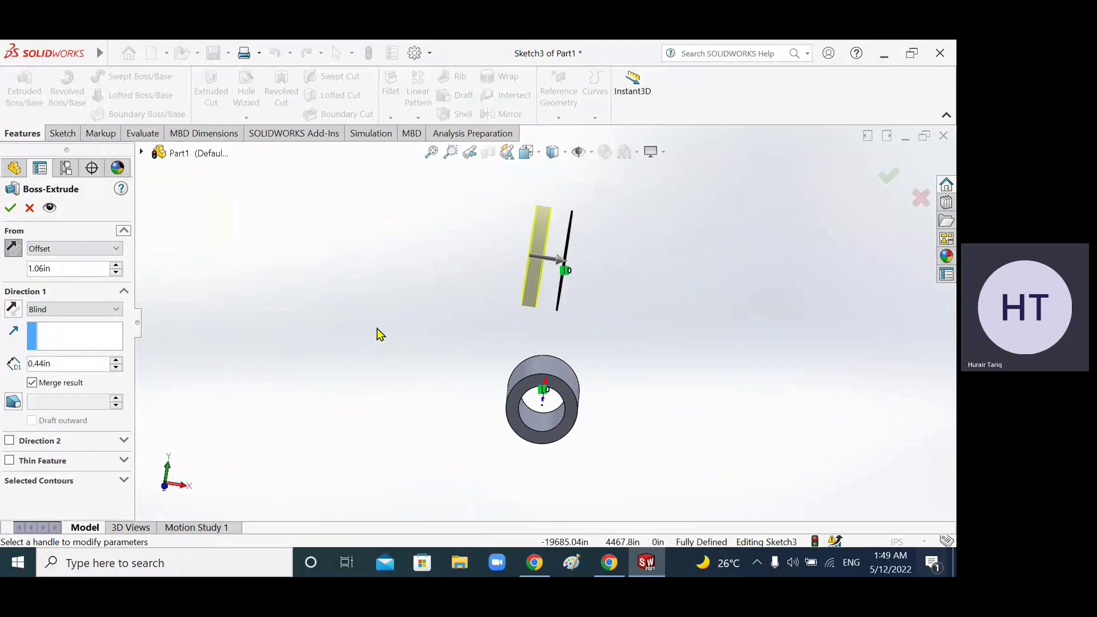
Check the disc against the Mobile Housing drawing in the browser, return to SolidWorks and complete the extrusion.
{"action": "middle_click_drag", "start_coordinate": [532, 326], "coordinate": [608, 527]}
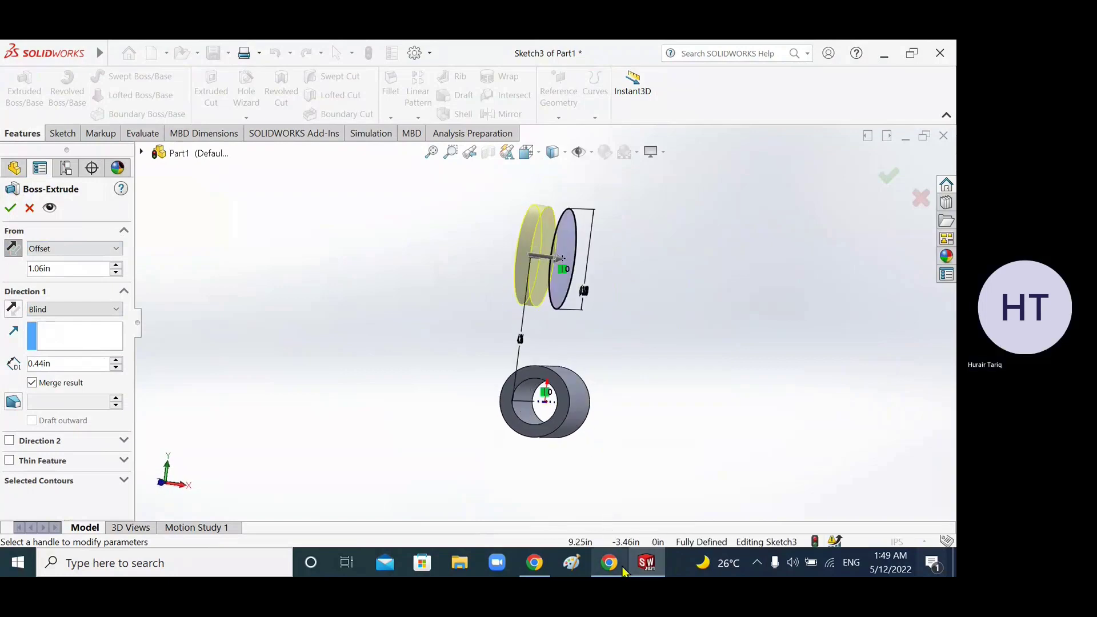
{"action": "left_click", "coordinate": [609, 563]}
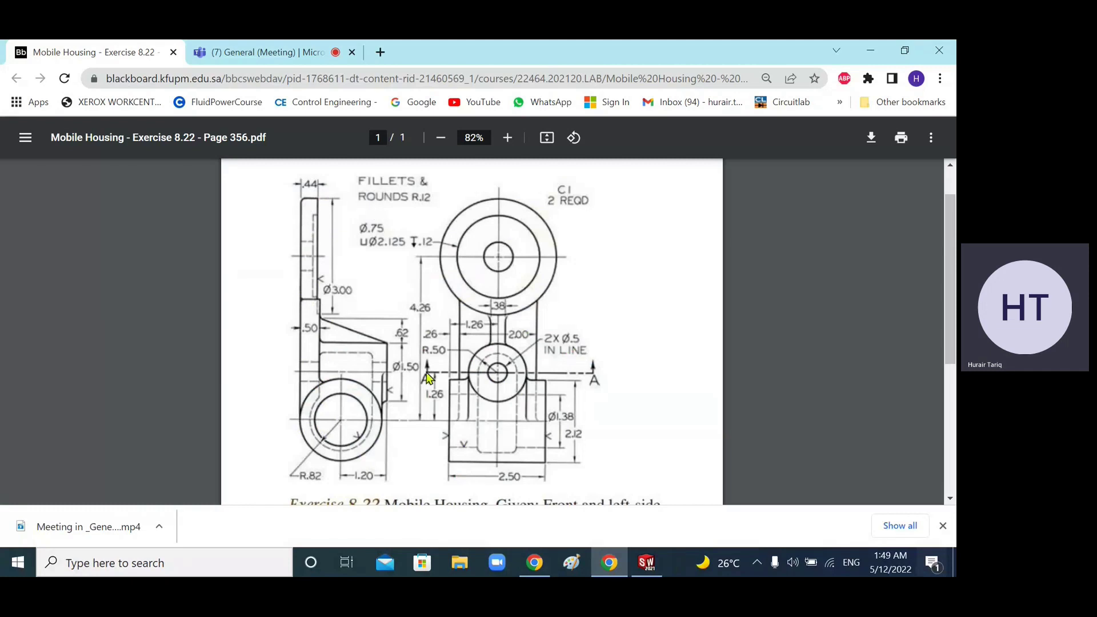
{"action": "left_click", "coordinate": [647, 563]}
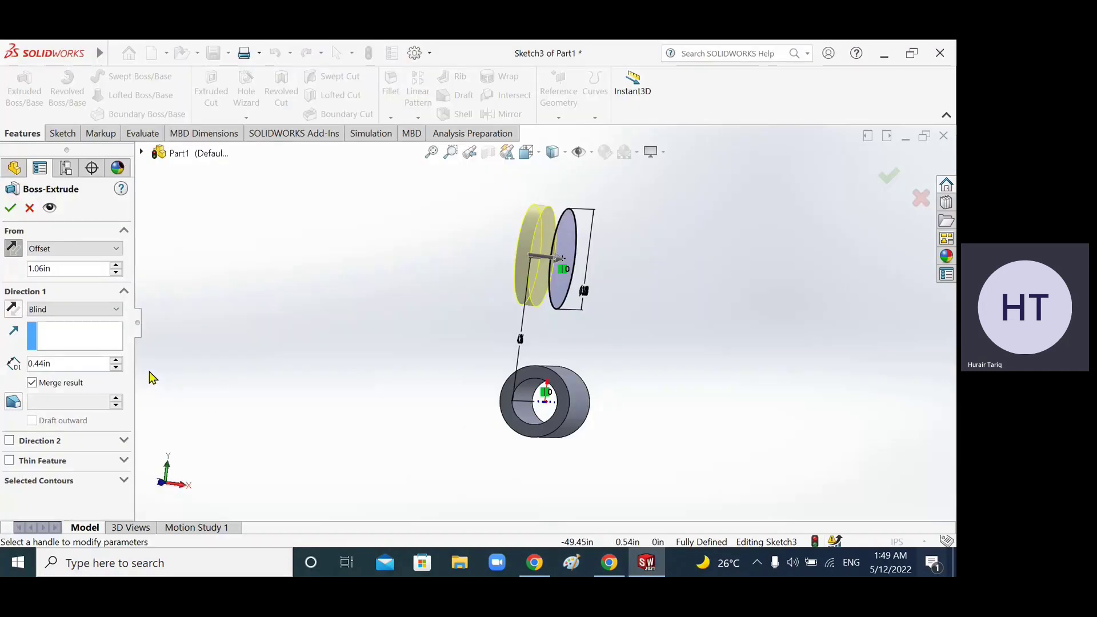
{"action": "left_click", "coordinate": [11, 209]}
{"action": "middle_click_drag", "start_coordinate": [418, 417], "coordinate": [384, 423]}
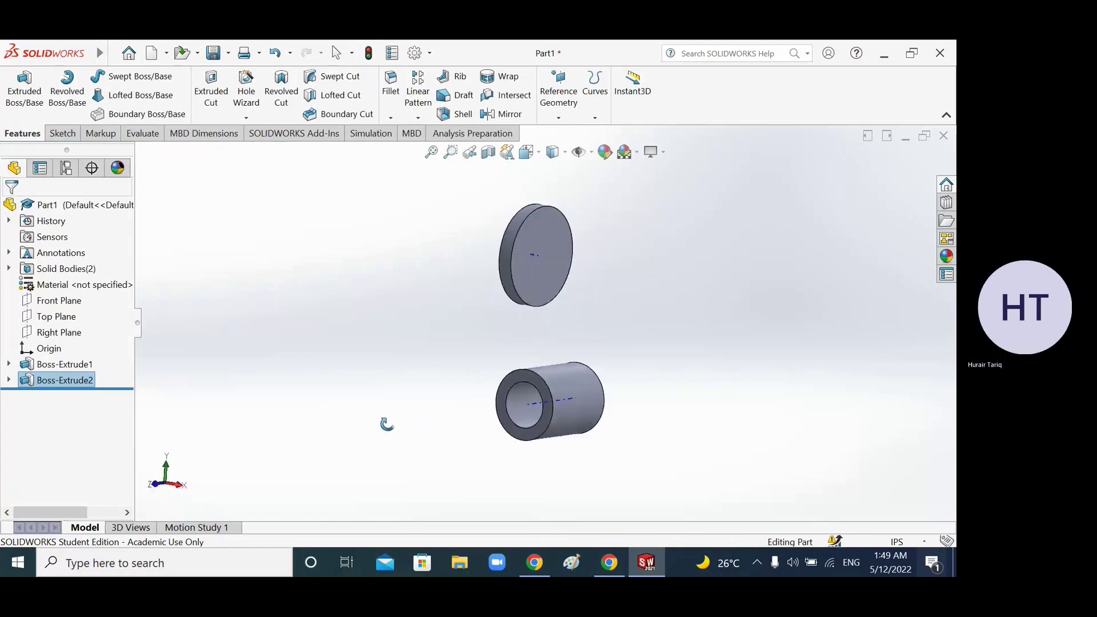
Return to SolidWorks and start a sketch on the disc's outer flat face, facing away from the Right Plane, viewed face-on.
{"action": "left_click", "coordinate": [650, 569]}
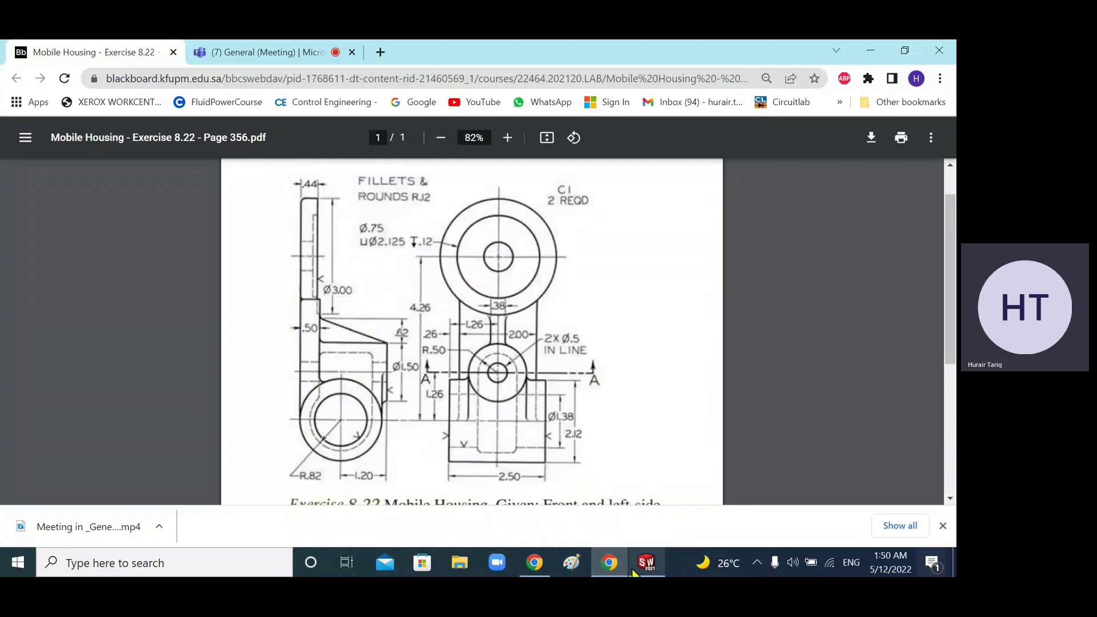
{"action": "left_click", "coordinate": [654, 573]}
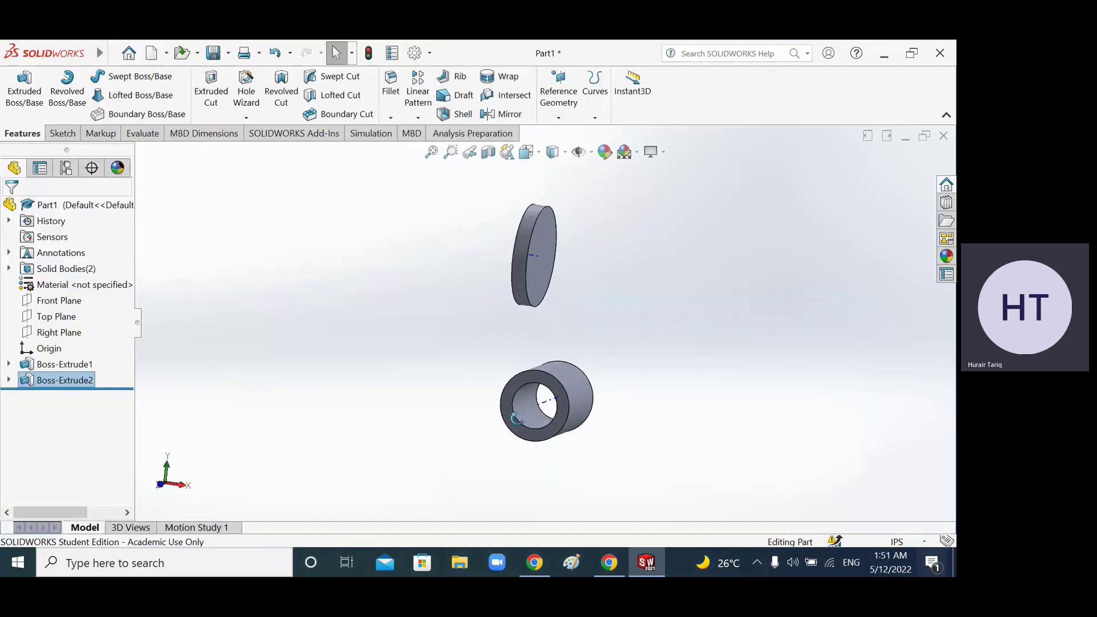
{"action": "right_click", "coordinate": [554, 286]}
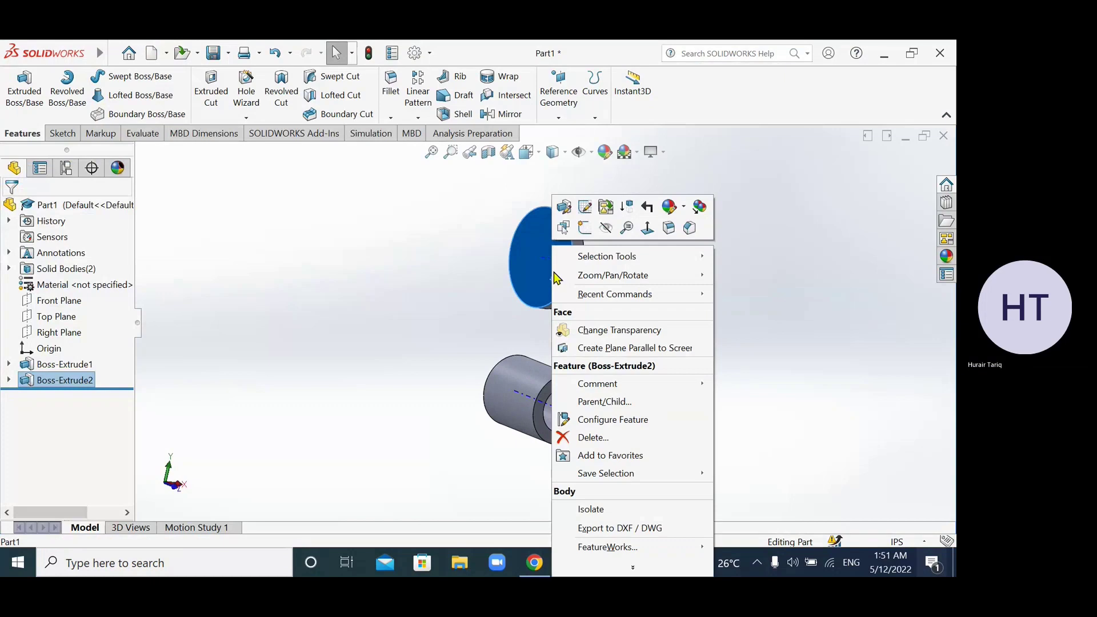
{"action": "left_click", "coordinate": [584, 228]}
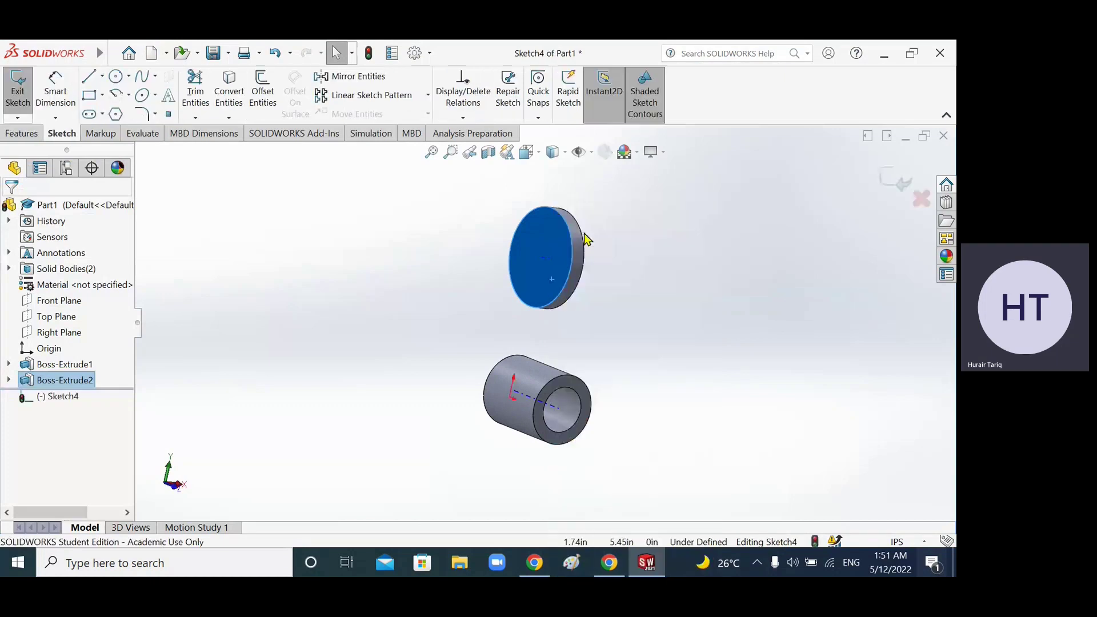
{"action": "right_click", "coordinate": [75, 403]}
{"action": "left_click", "coordinate": [106, 326]}
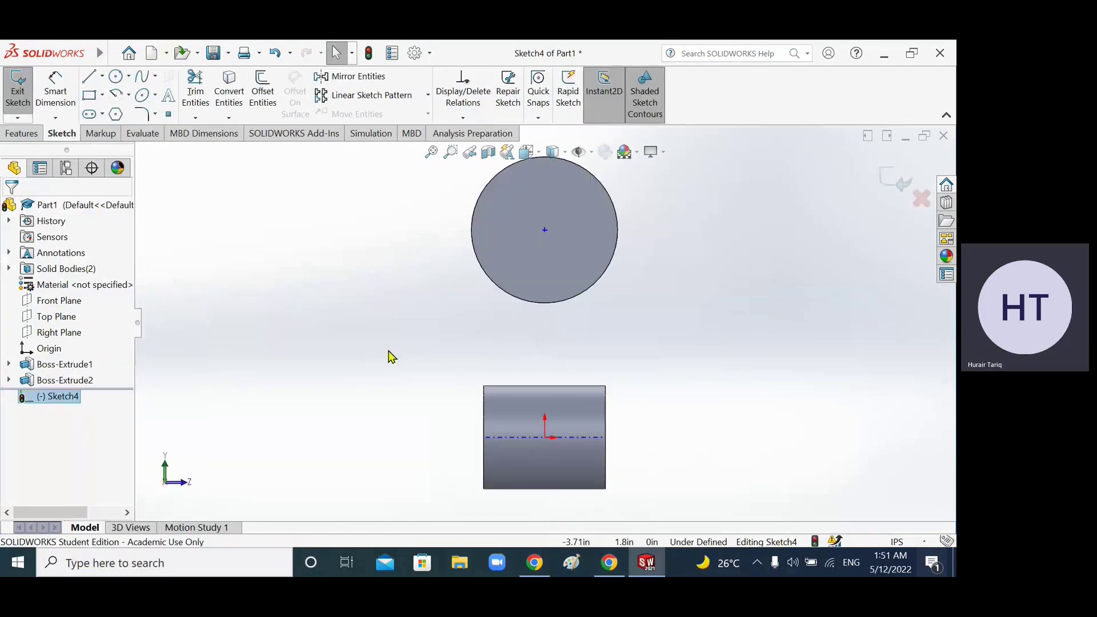
{"action": "middle_click_drag", "start_coordinate": [611, 480], "coordinate": [489, 485]}
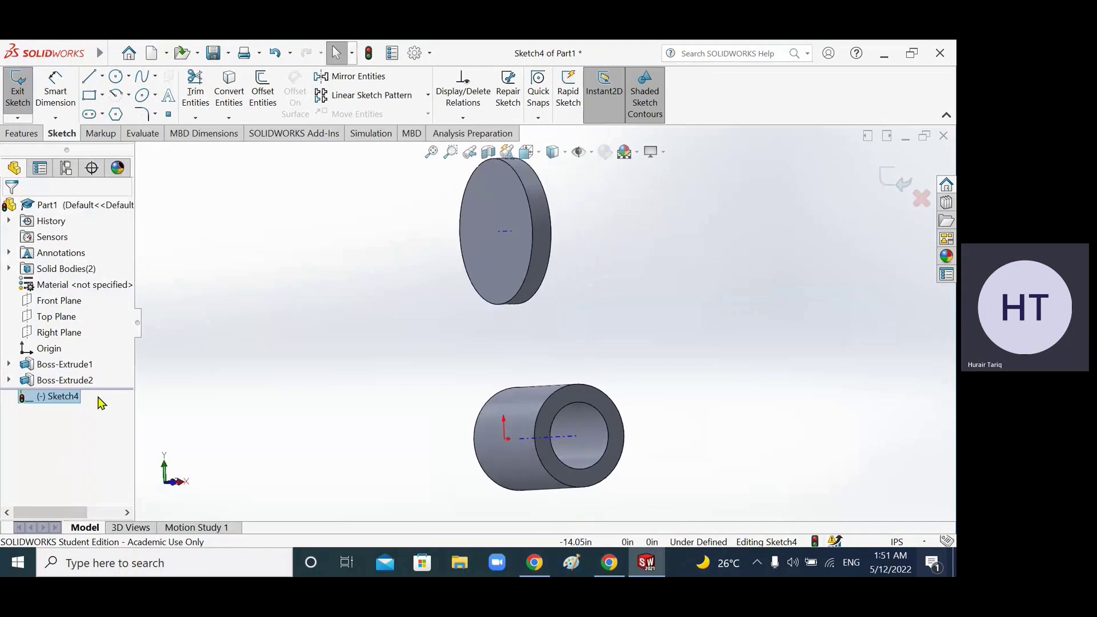
{"action": "right_click", "coordinate": [68, 398]}
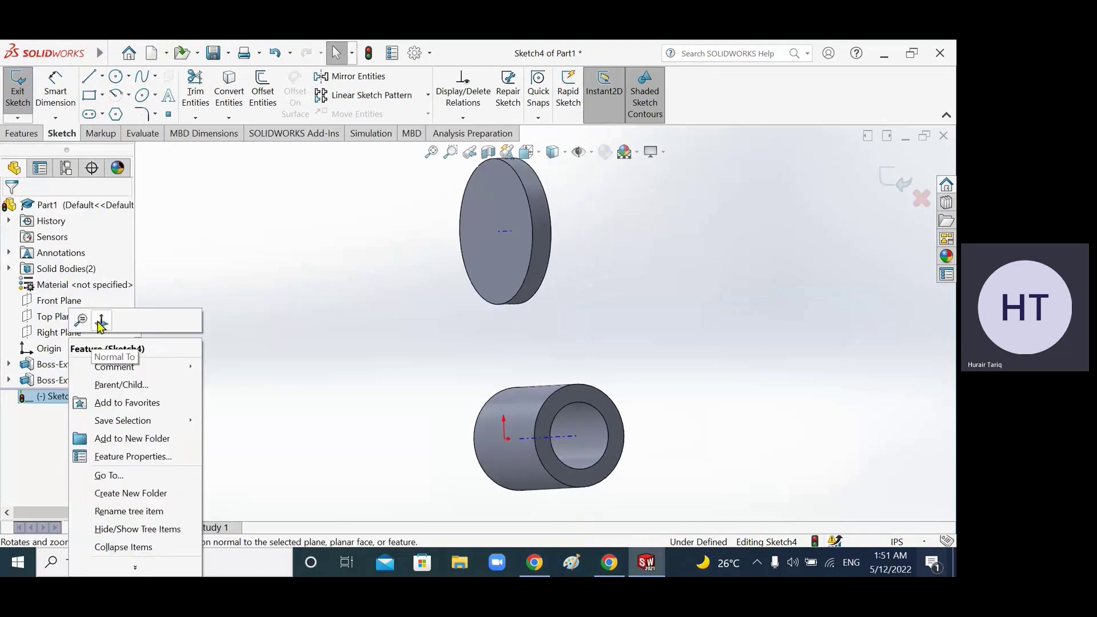
{"action": "left_click", "coordinate": [100, 323]}
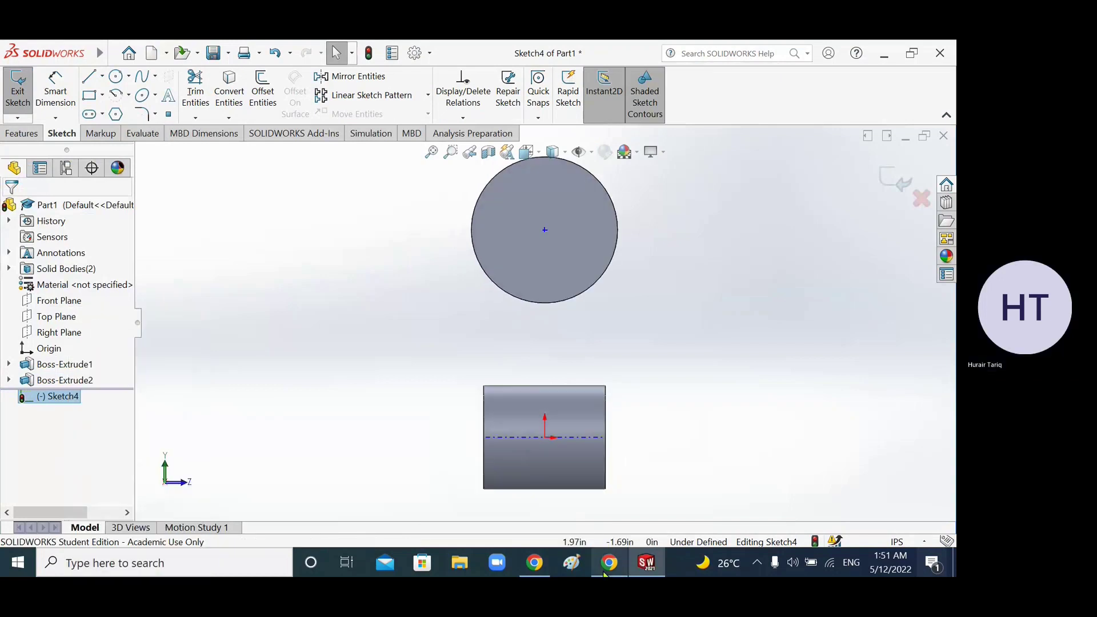
Consult the drawing in the browser, return to SolidWorks and sketch a vertical centerline through the origin and the disc's centre.
{"action": "mouse_move", "coordinate": [606, 573]}
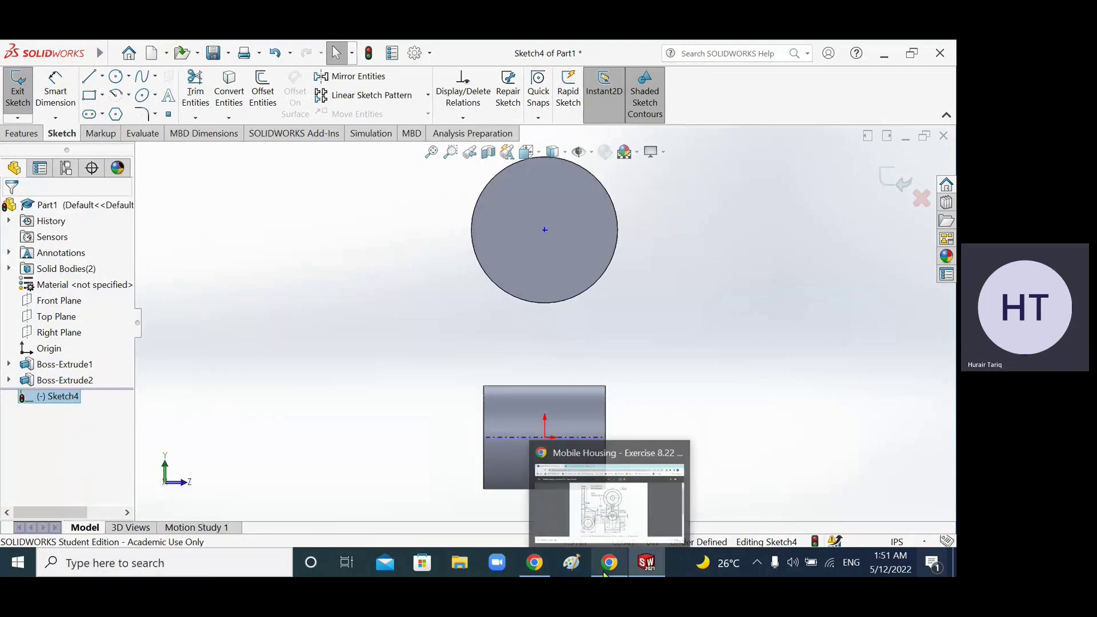
{"action": "left_click", "coordinate": [605, 573]}
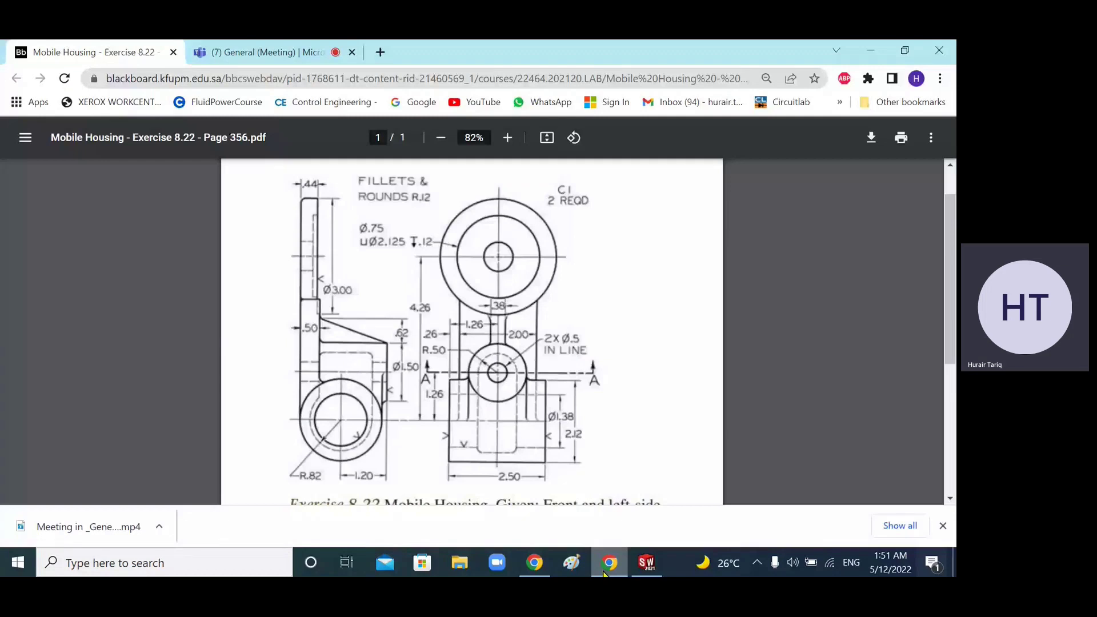
{"action": "left_click", "coordinate": [605, 573]}
{"action": "left_click", "coordinate": [103, 77]}
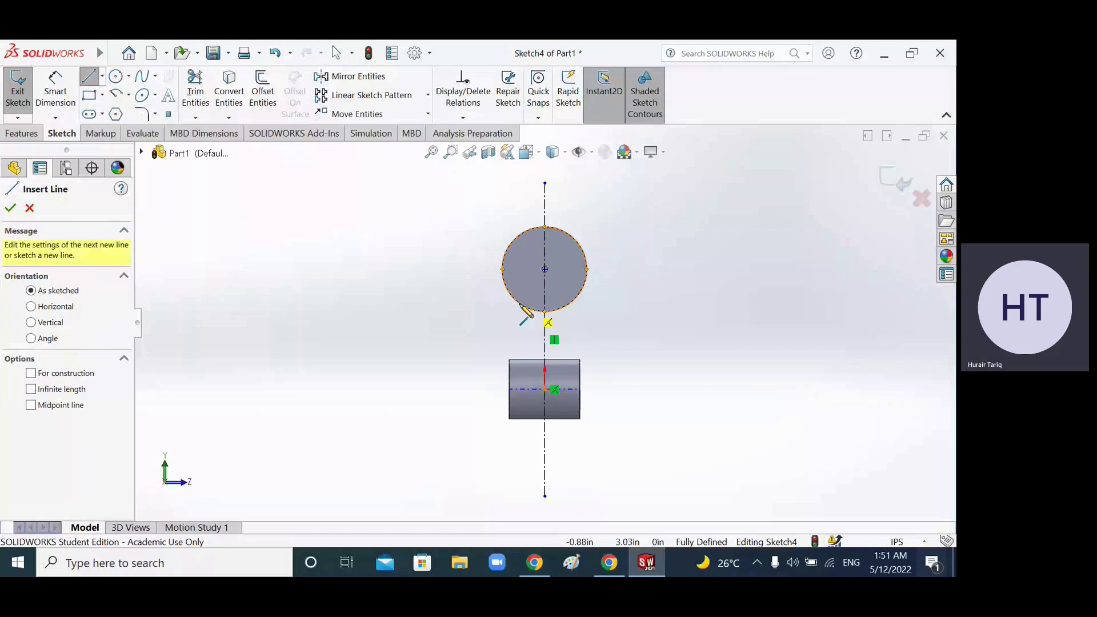
Try to draw a vertical line between the tube's axis and the disc's lower edge, beside the centerline.
{"action": "left_click", "coordinate": [544, 227]}
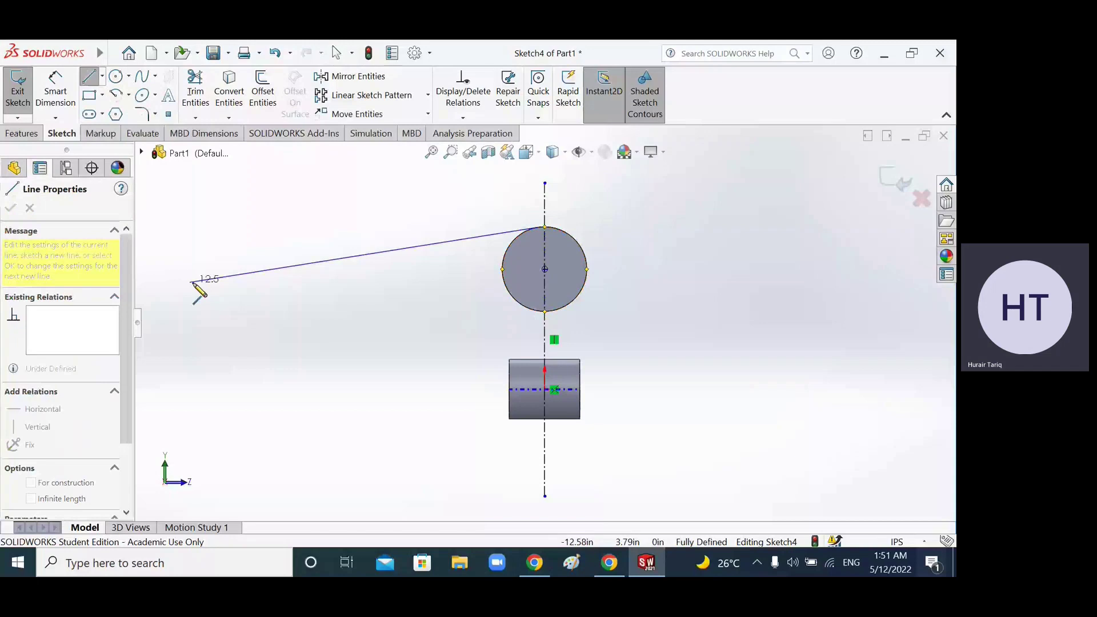
{"action": "key", "text": "Escape"}
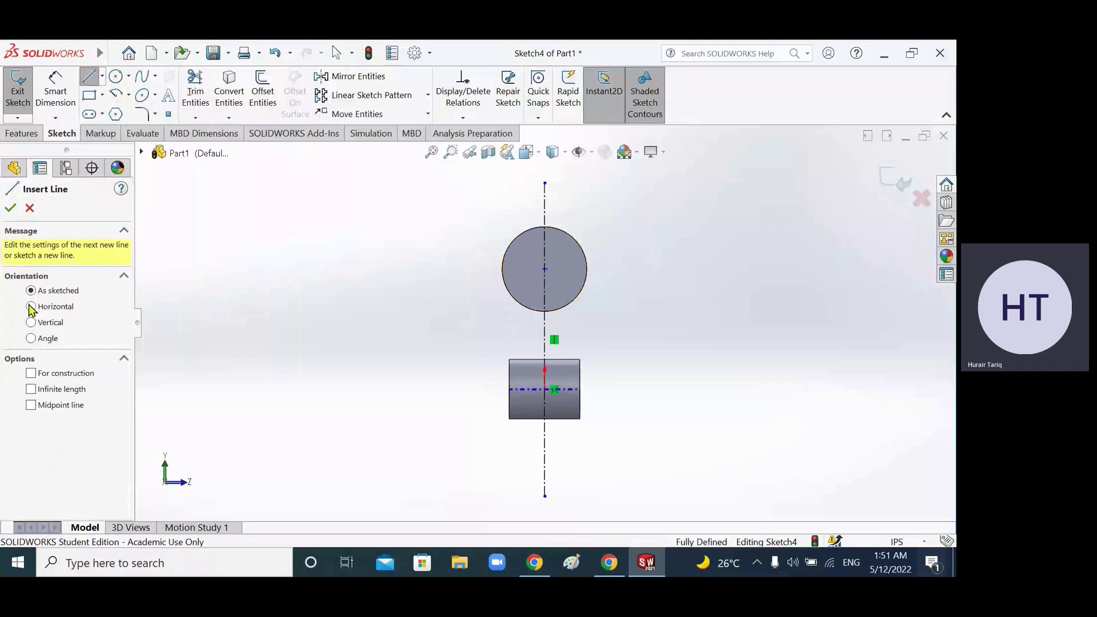
{"action": "left_click", "coordinate": [527, 391]}
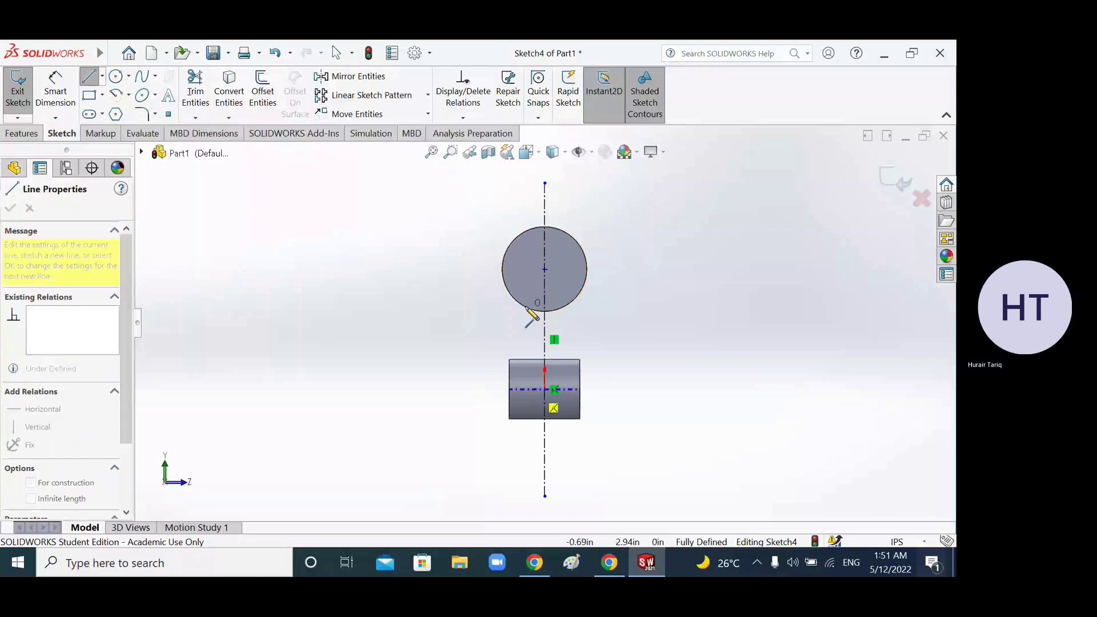
{"action": "left_click", "coordinate": [523, 310]}
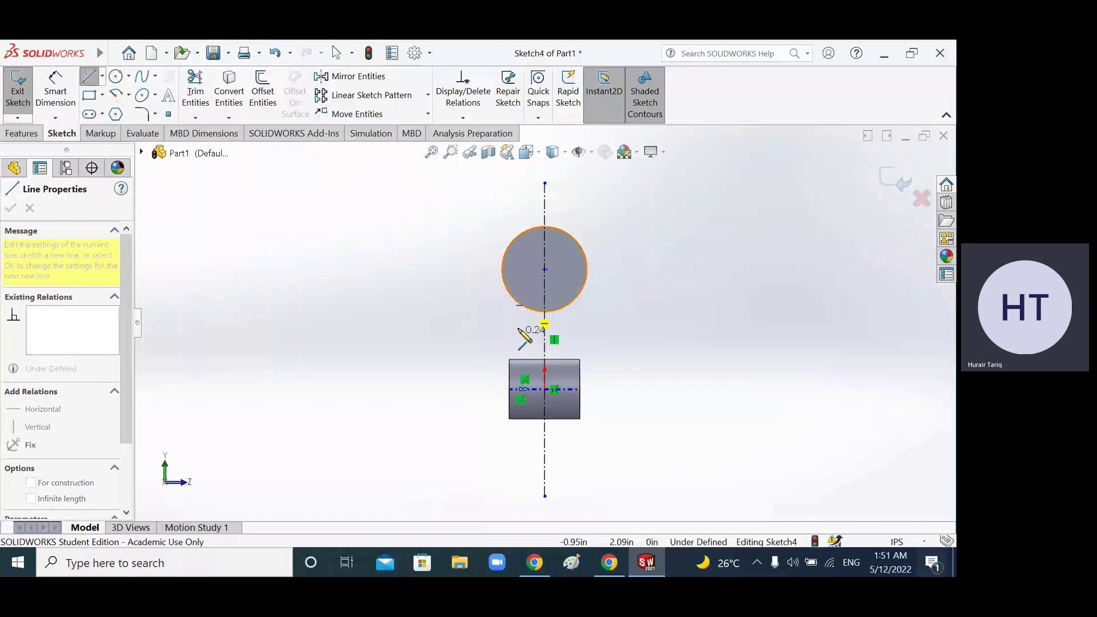
{"action": "key", "text": "Escape"}
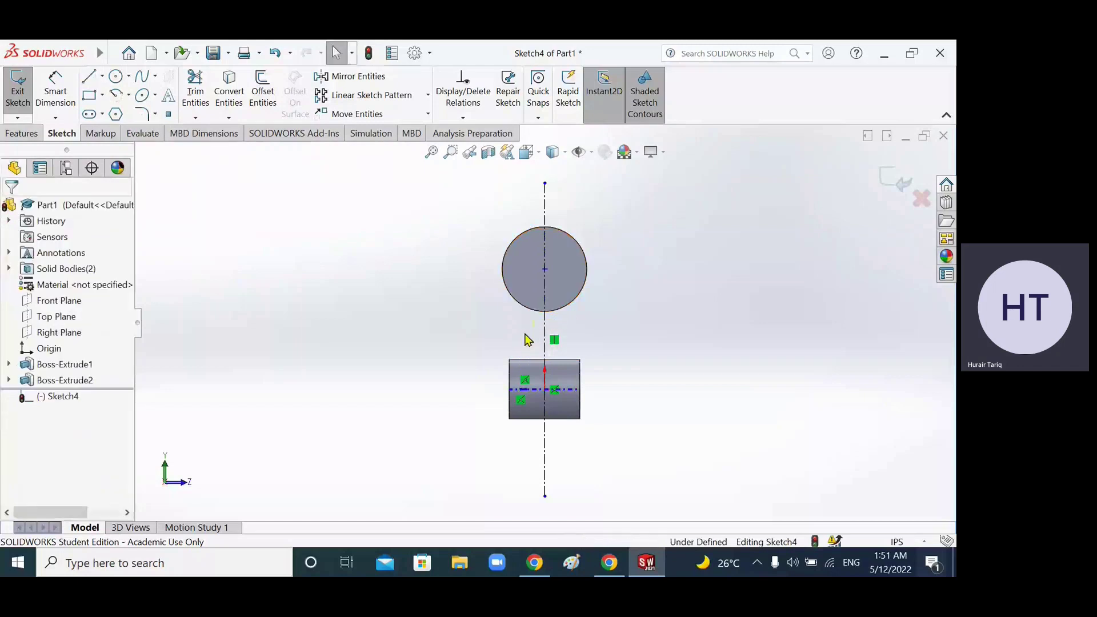
Delete the short stray line segment lying on the tube's axis, beside the vertical centerline.
{"action": "key", "text": "l"}
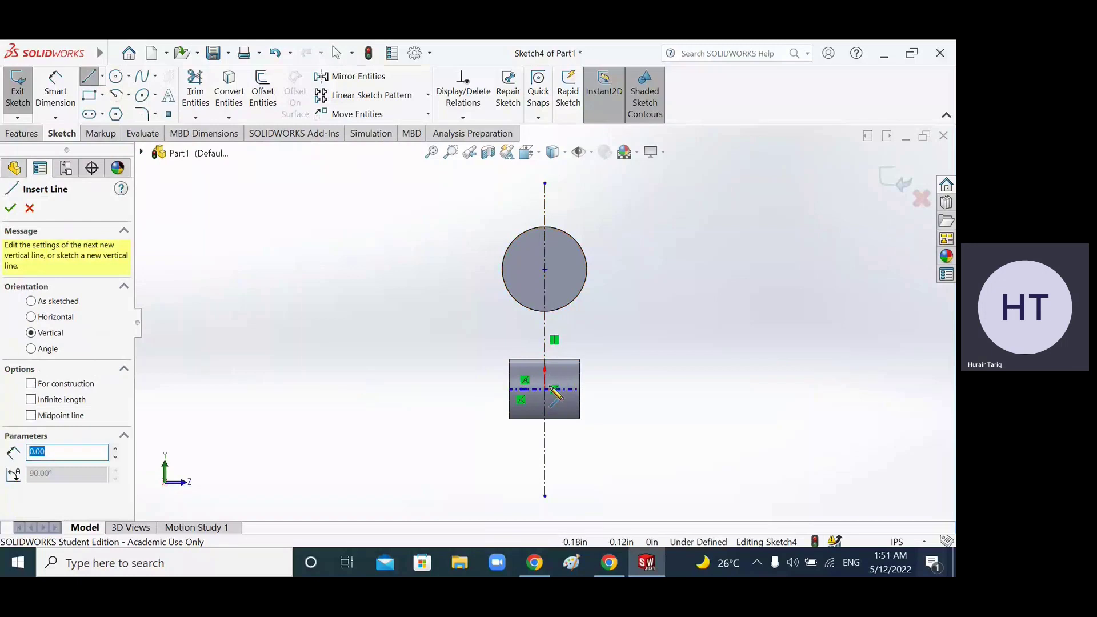
{"action": "scroll", "coordinate": [546, 387], "scroll_direction": "down", "scroll_amount": 4}
{"action": "scroll", "coordinate": [552, 387], "scroll_direction": "down", "scroll_amount": 3}
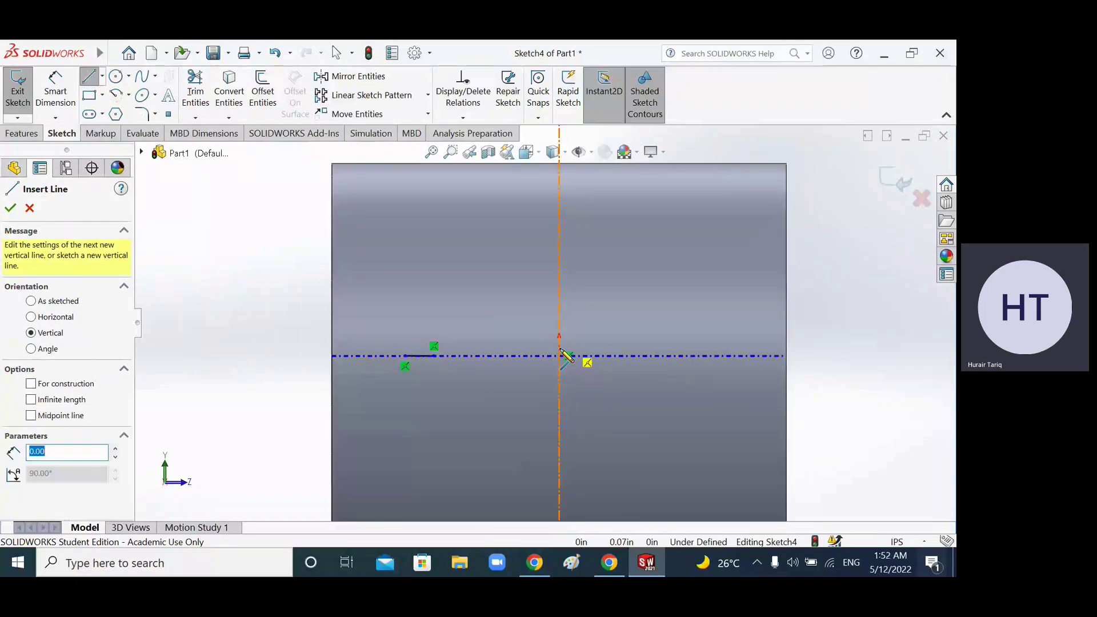
{"action": "scroll", "coordinate": [566, 366], "scroll_direction": "down", "scroll_amount": 2}
{"action": "scroll", "coordinate": [568, 369], "scroll_direction": "down", "scroll_amount": 2}
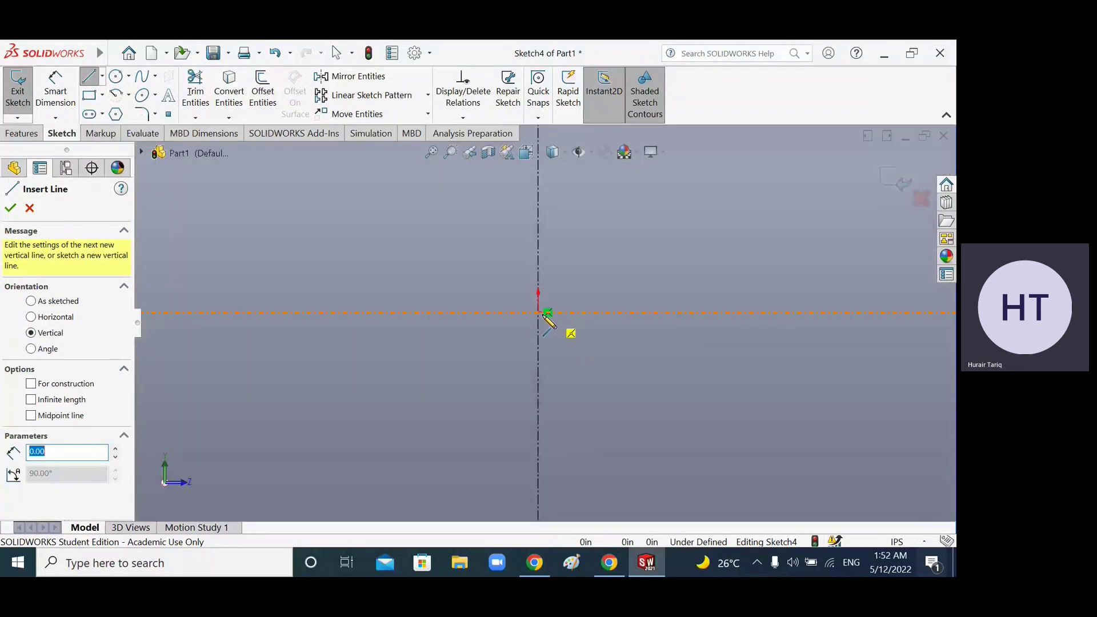
{"action": "scroll", "coordinate": [540, 329], "scroll_direction": "up", "scroll_amount": 4}
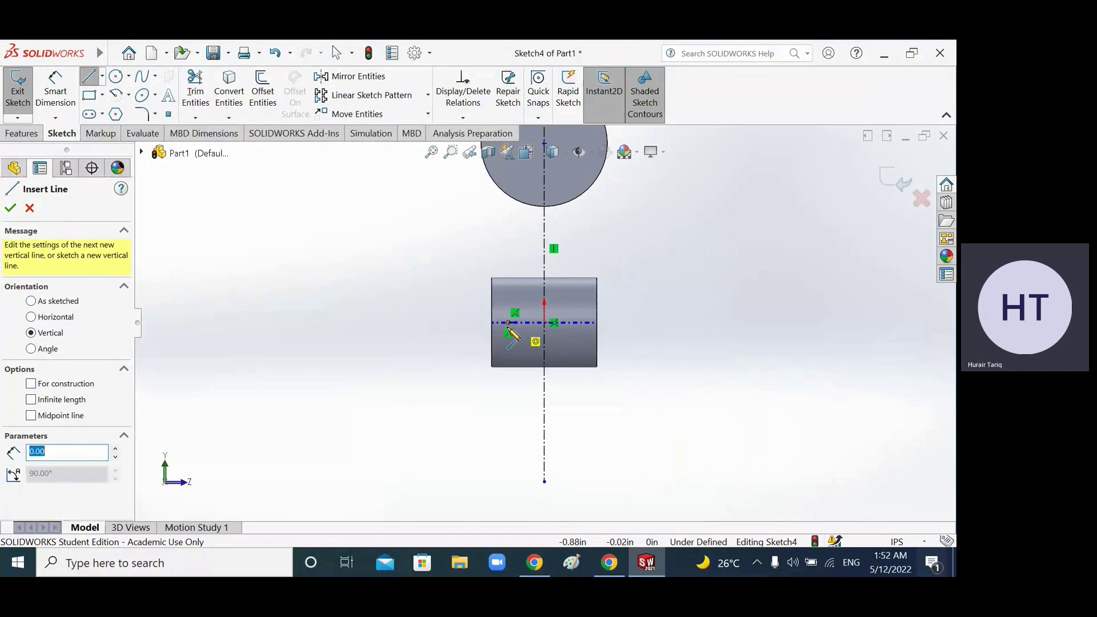
{"action": "scroll", "coordinate": [518, 331], "scroll_direction": "down", "scroll_amount": 3}
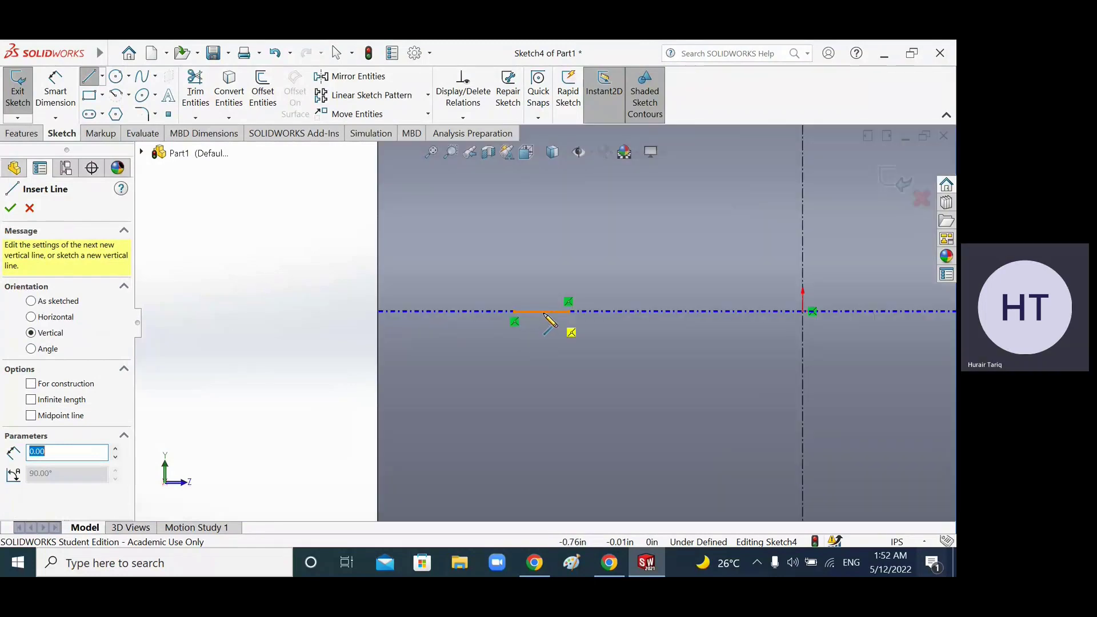
{"action": "key", "text": "Escape"}
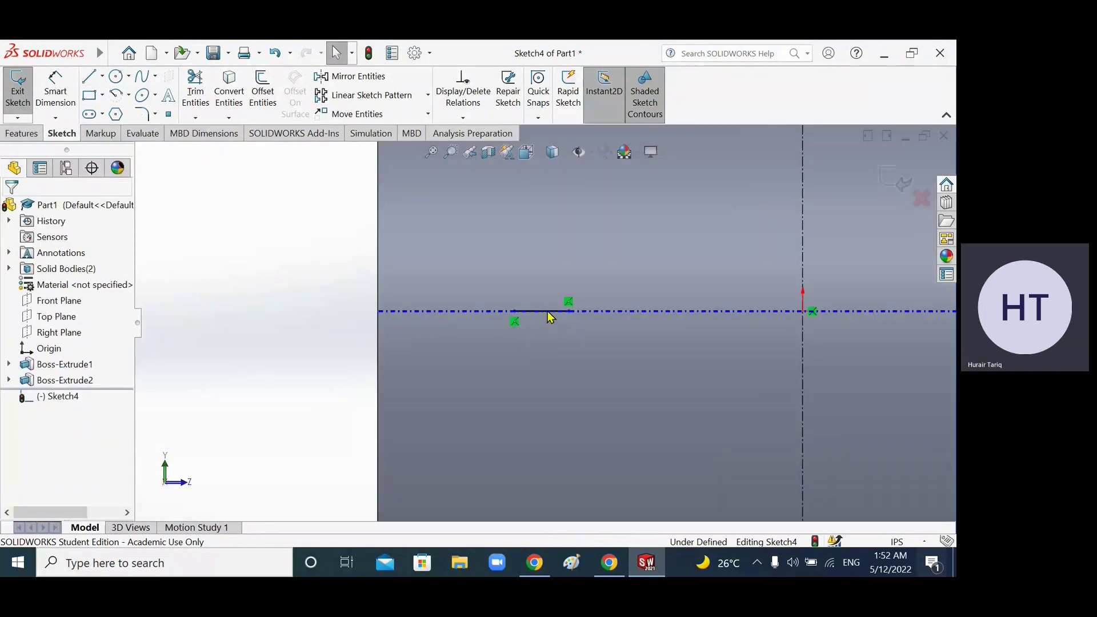
{"action": "left_click", "coordinate": [547, 312]}
{"action": "key", "text": "Delete"}
{"action": "scroll", "coordinate": [536, 344], "scroll_direction": "up", "scroll_amount": 5}
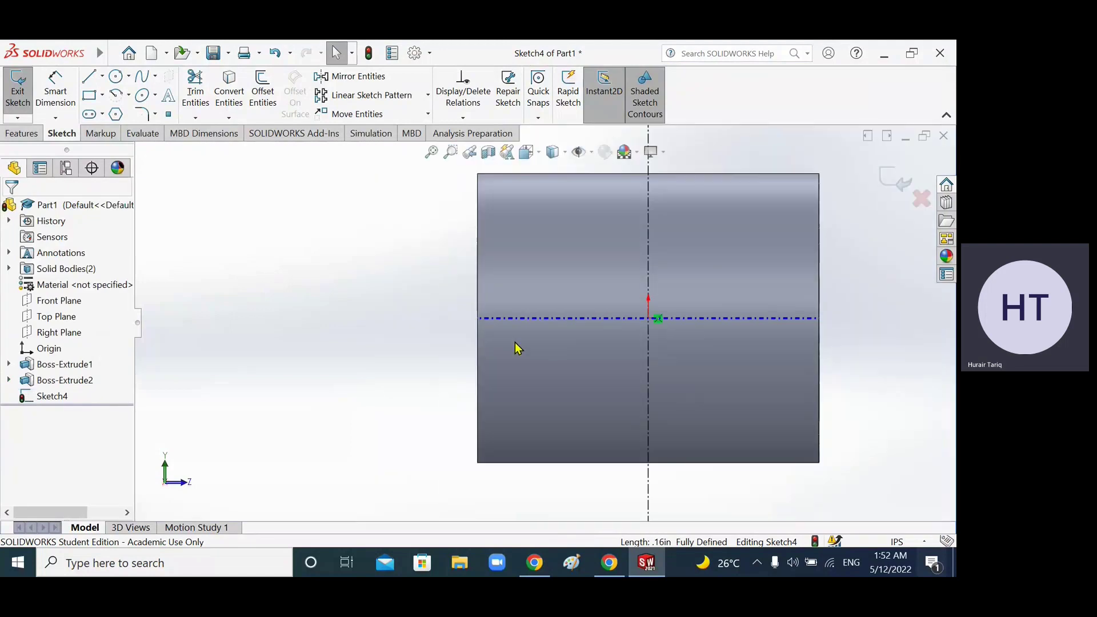
Sketch two vertical lines, about 2.96 in long, from the tube's axis to the disc's lower edge, one on each side of the centerline.
{"action": "left_click", "coordinate": [89, 76]}
{"action": "scroll", "coordinate": [575, 317], "scroll_direction": "down", "scroll_amount": 3}
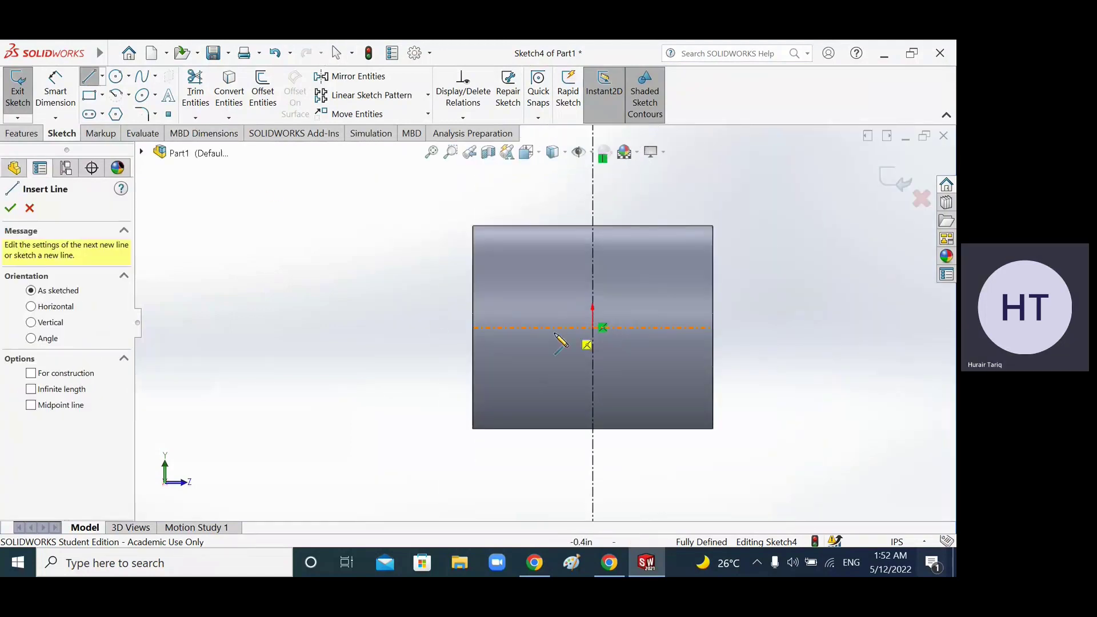
{"action": "left_click", "coordinate": [522, 327]}
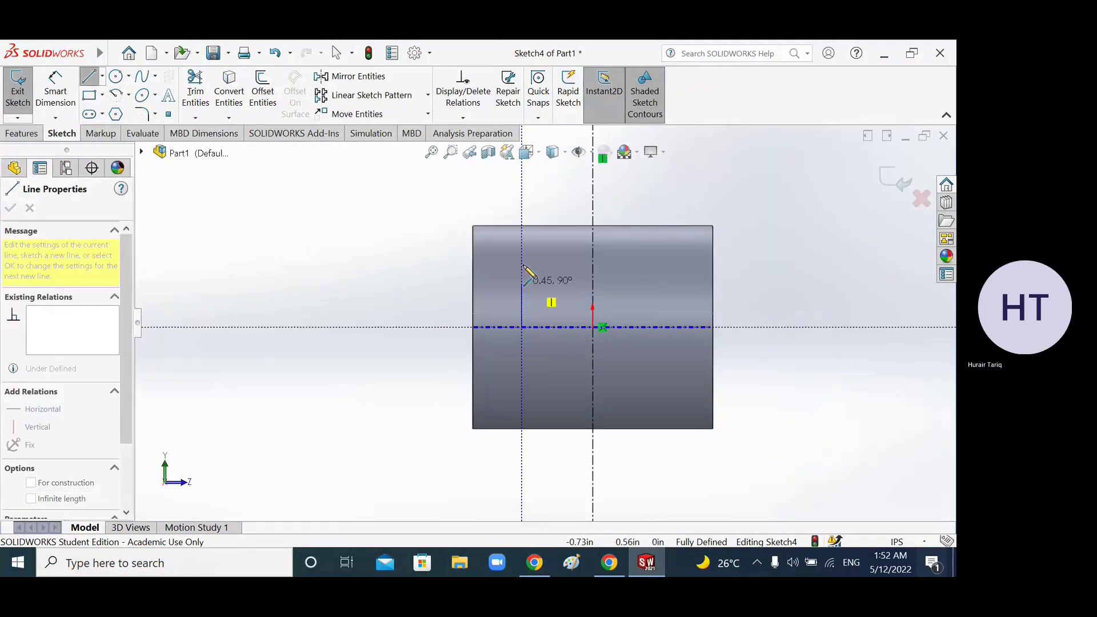
{"action": "scroll", "coordinate": [545, 324], "scroll_direction": "up", "scroll_amount": 3}
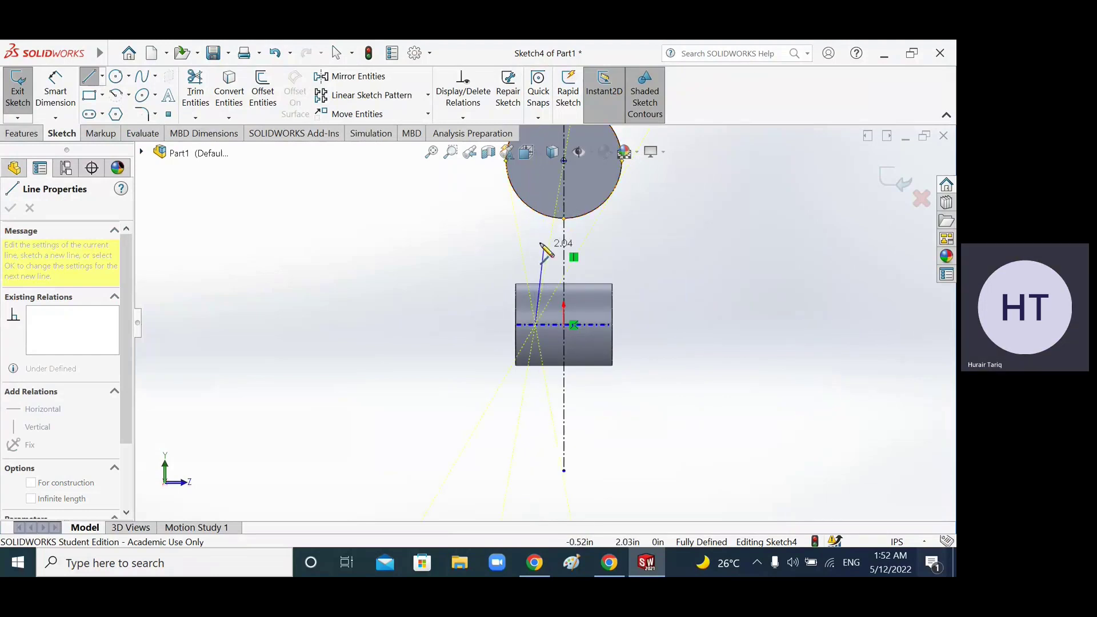
{"action": "left_click", "coordinate": [536, 211]}
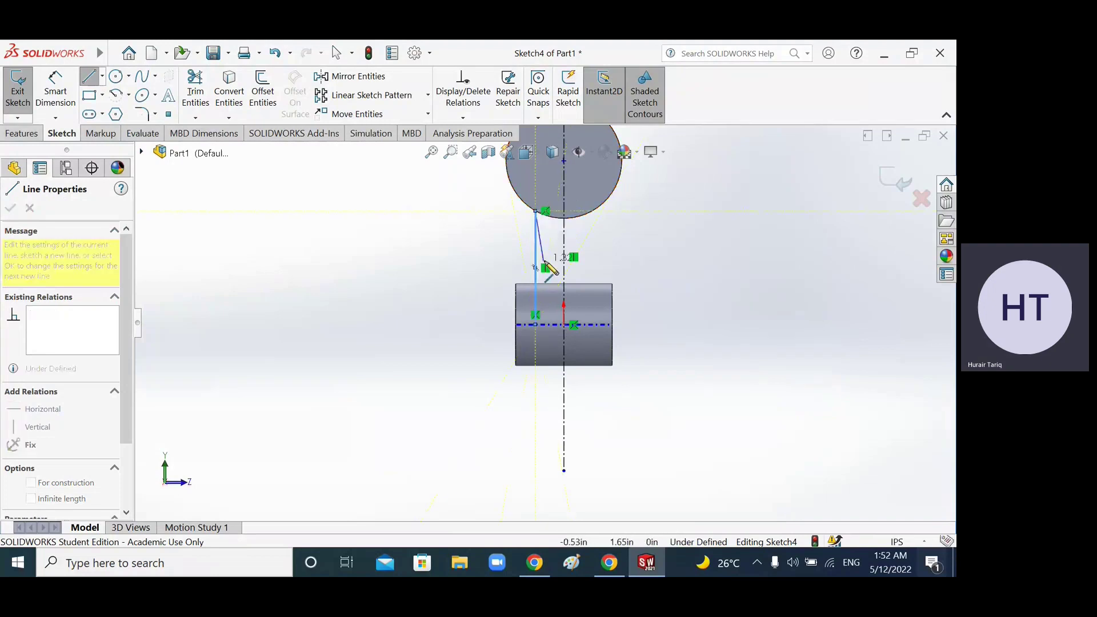
{"action": "key", "text": "Escape"}
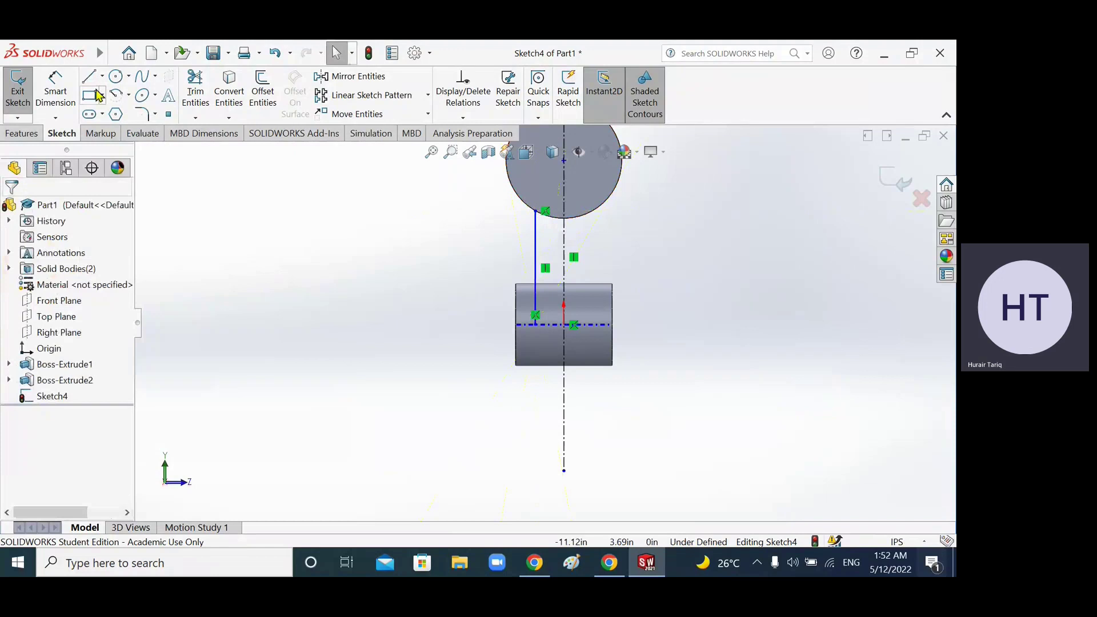
{"action": "left_click", "coordinate": [89, 76]}
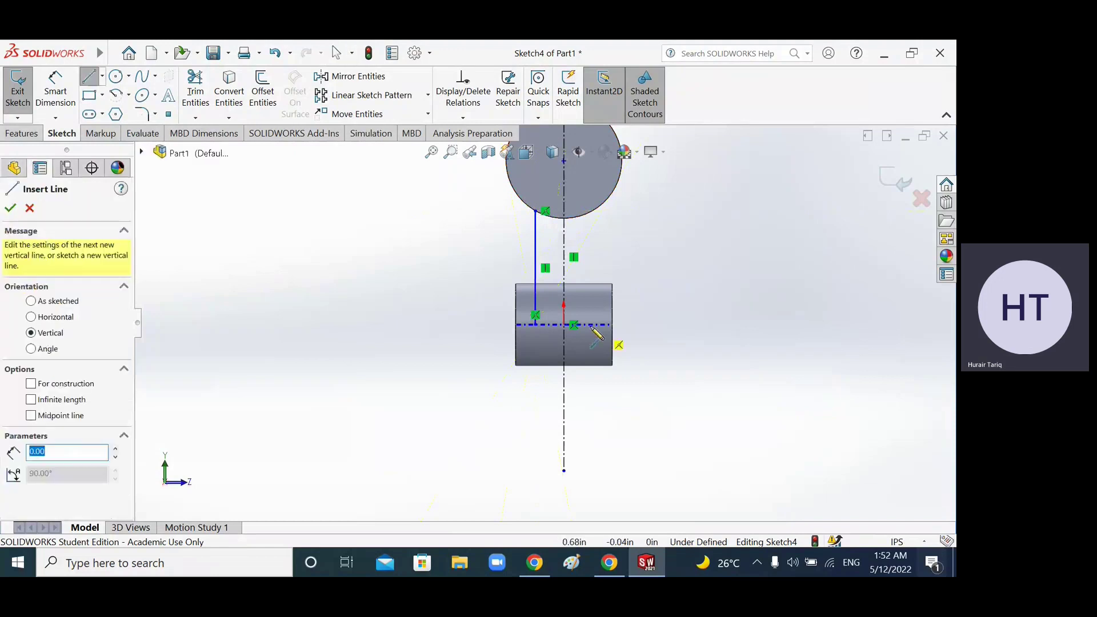
{"action": "left_click_drag", "start_coordinate": [592, 315], "coordinate": [592, 212]}
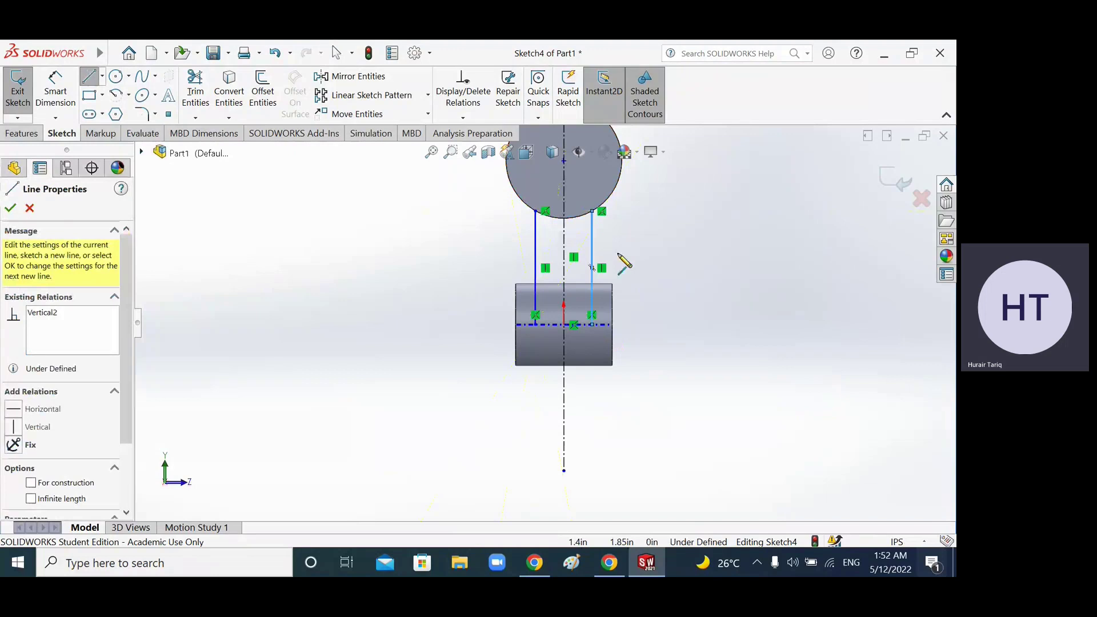
{"action": "key", "text": "Escape"}
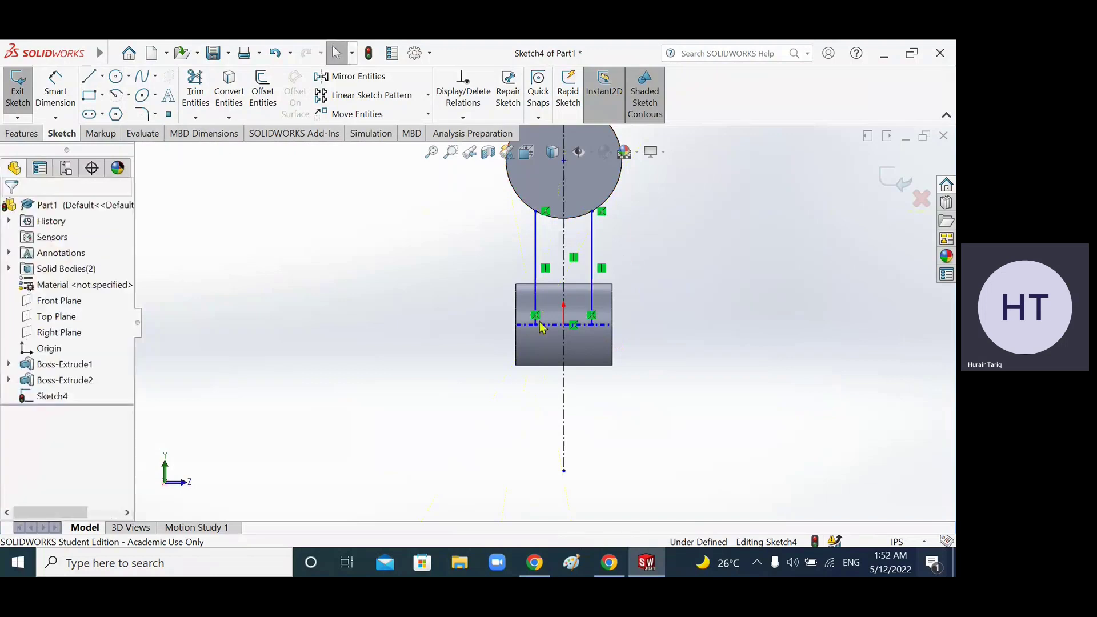
Consult the drawing in the browser, return to SolidWorks and make the two vertical lines symmetric about the centerline.
{"action": "mouse_move", "coordinate": [609, 563]}
{"action": "left_click", "coordinate": [610, 572]}
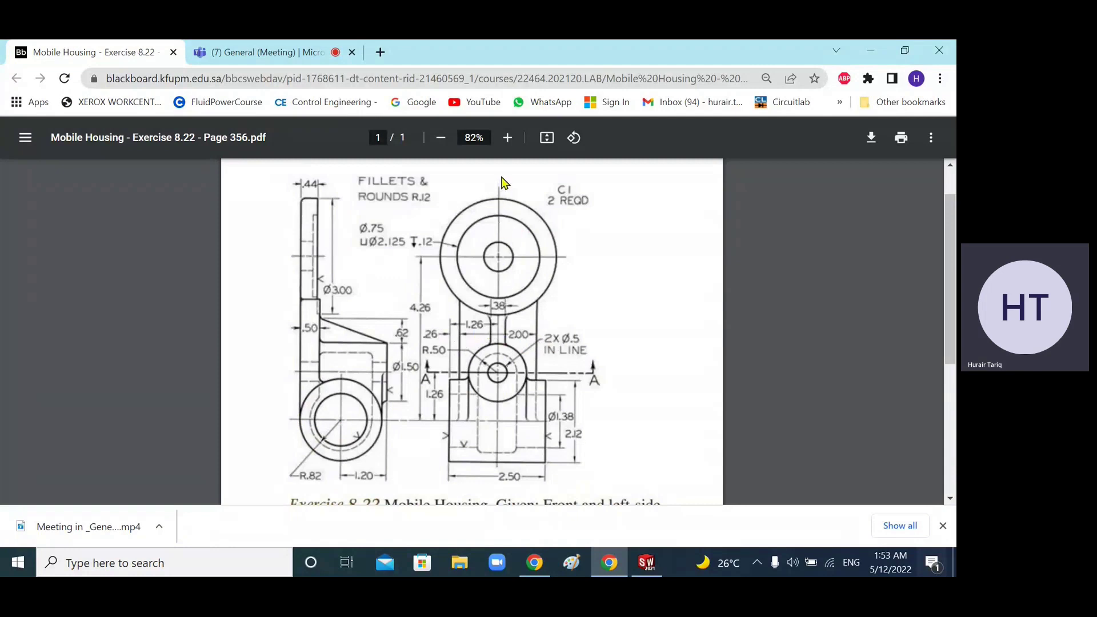
{"action": "left_click", "coordinate": [647, 563]}
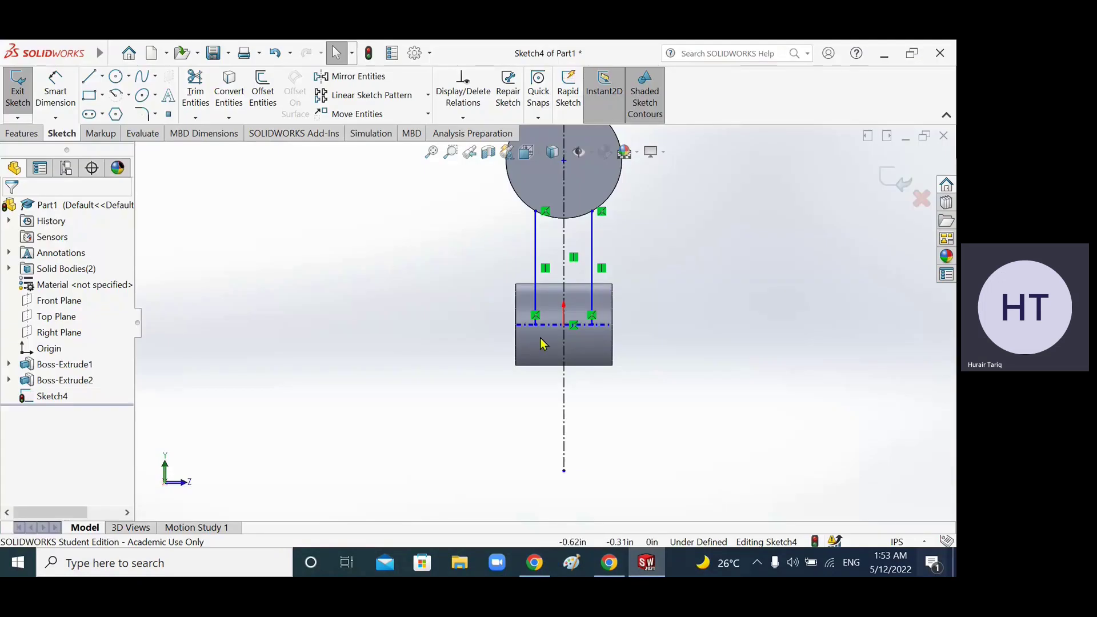
{"action": "left_click", "coordinate": [535, 263]}
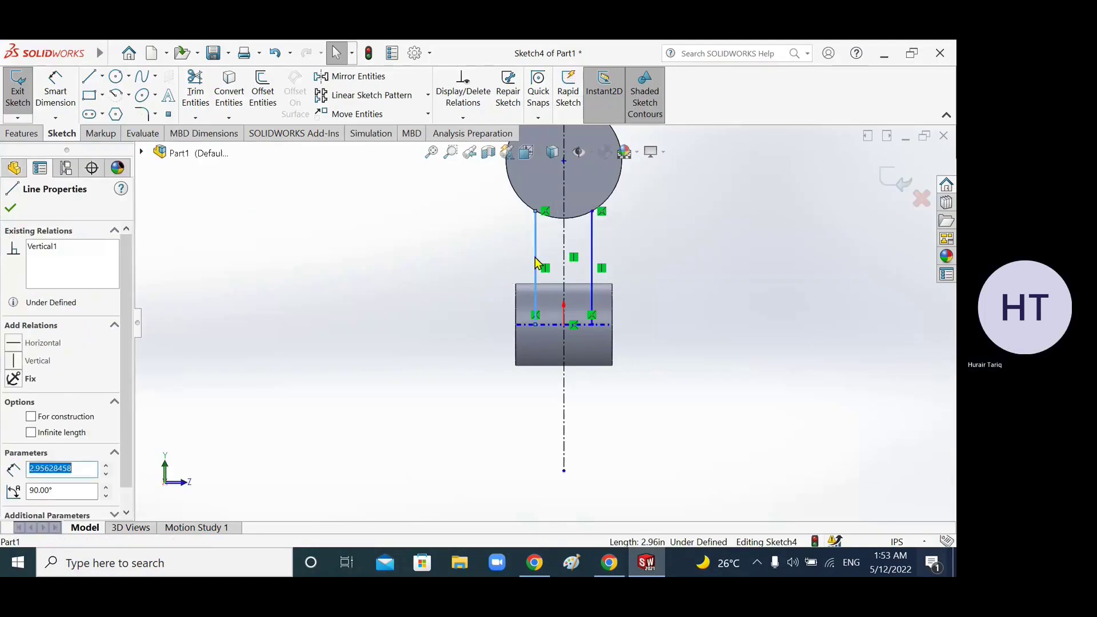
{"action": "left_click", "coordinate": [566, 257], "text": "ctrl"}
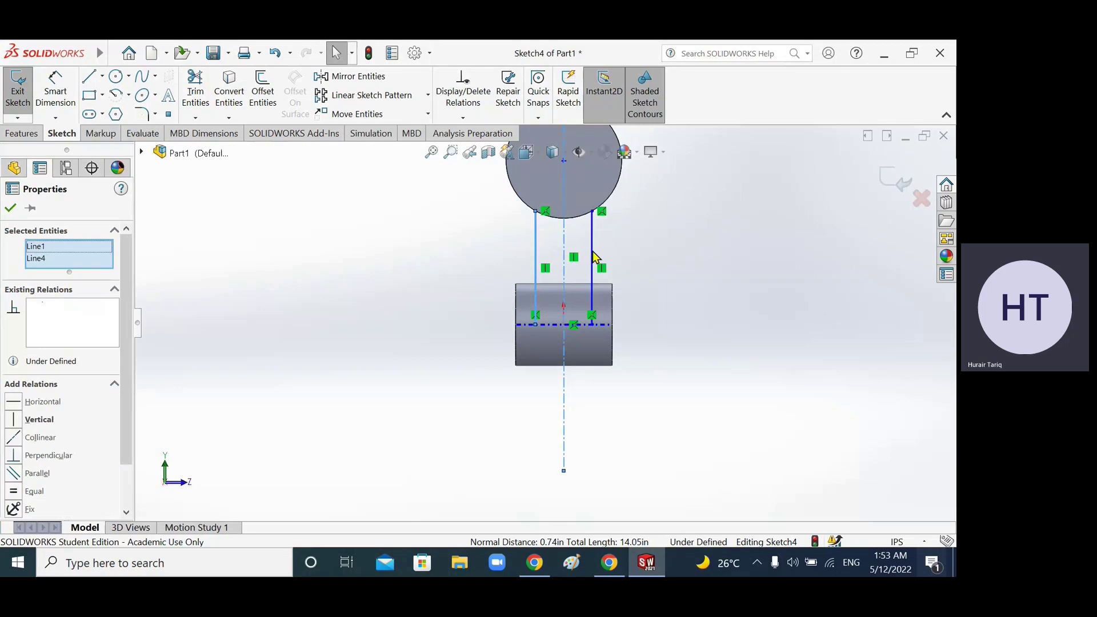
{"action": "left_click", "coordinate": [593, 257], "text": "ctrl"}
{"action": "left_click", "coordinate": [19, 505]}
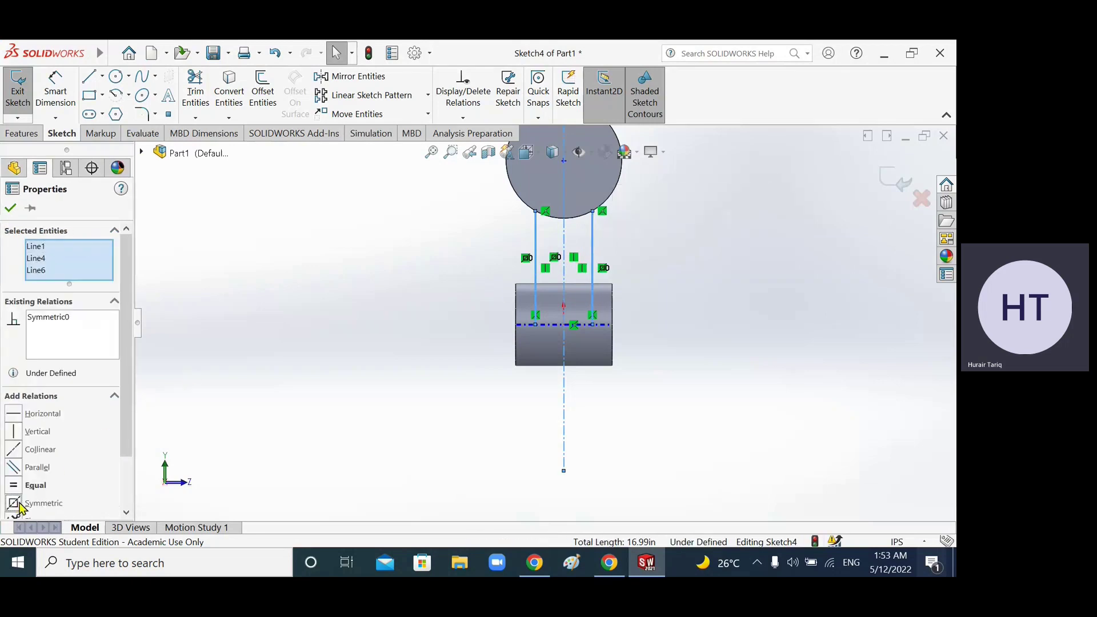
{"action": "left_click", "coordinate": [10, 208]}
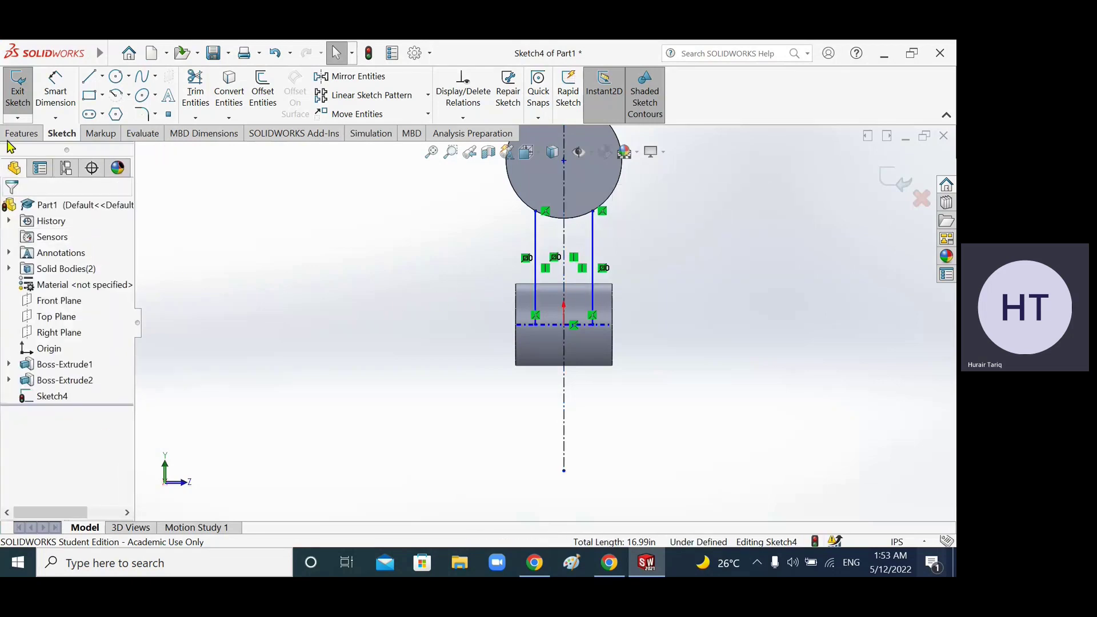
Dimension the distance between the two vertical lines as 2 in.
{"action": "left_click", "coordinate": [56, 91]}
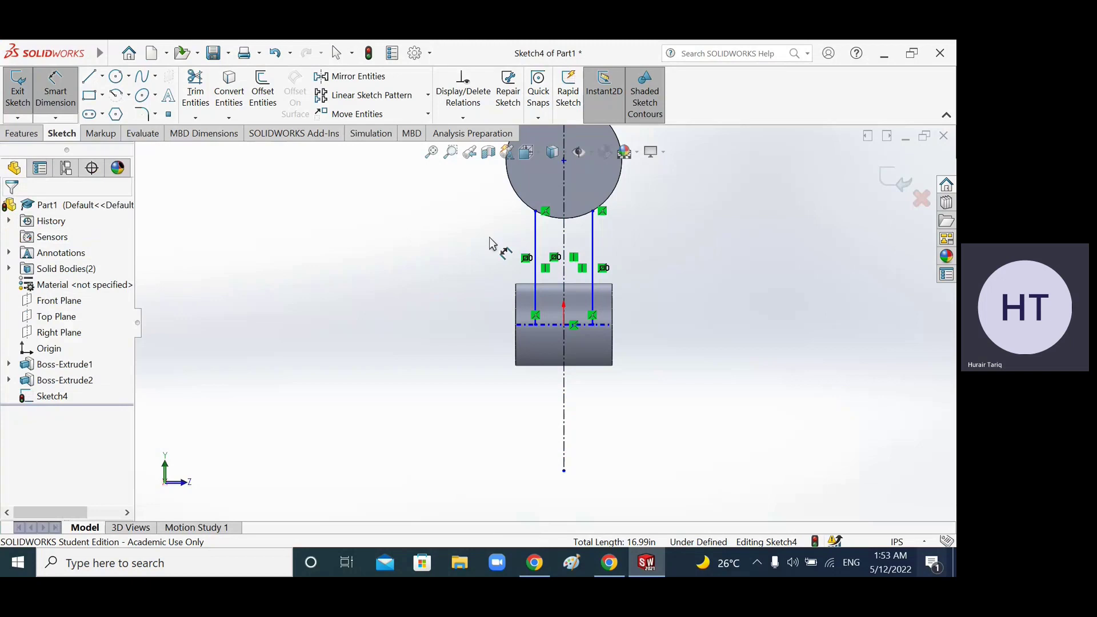
{"action": "left_click", "coordinate": [536, 247]}
{"action": "left_click", "coordinate": [592, 247]}
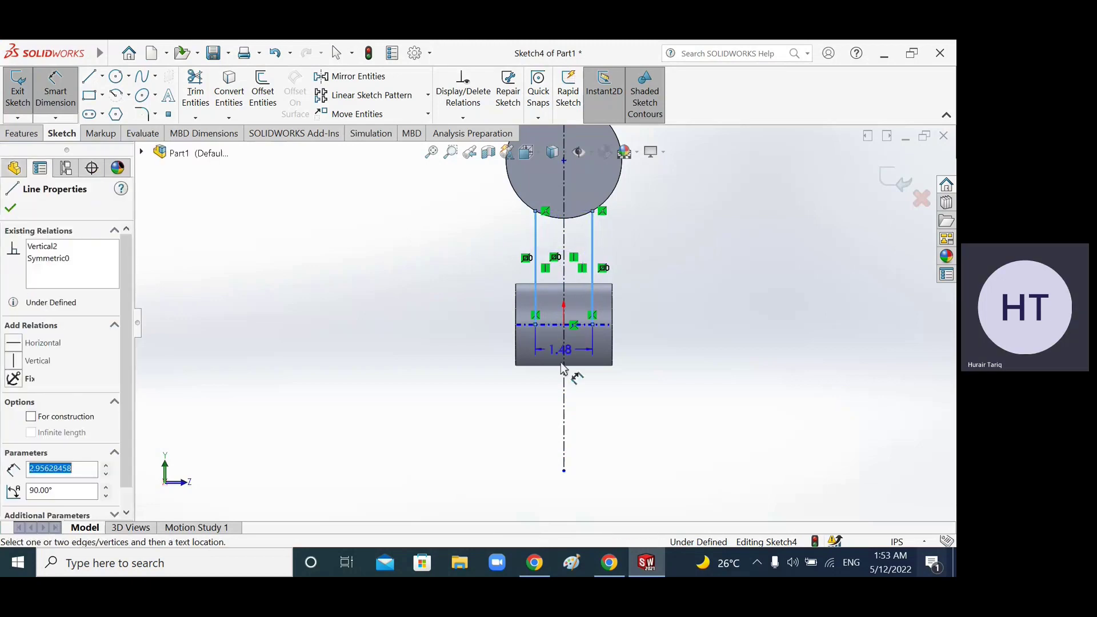
{"action": "left_click", "coordinate": [572, 416]}
{"action": "type", "text": "2"}
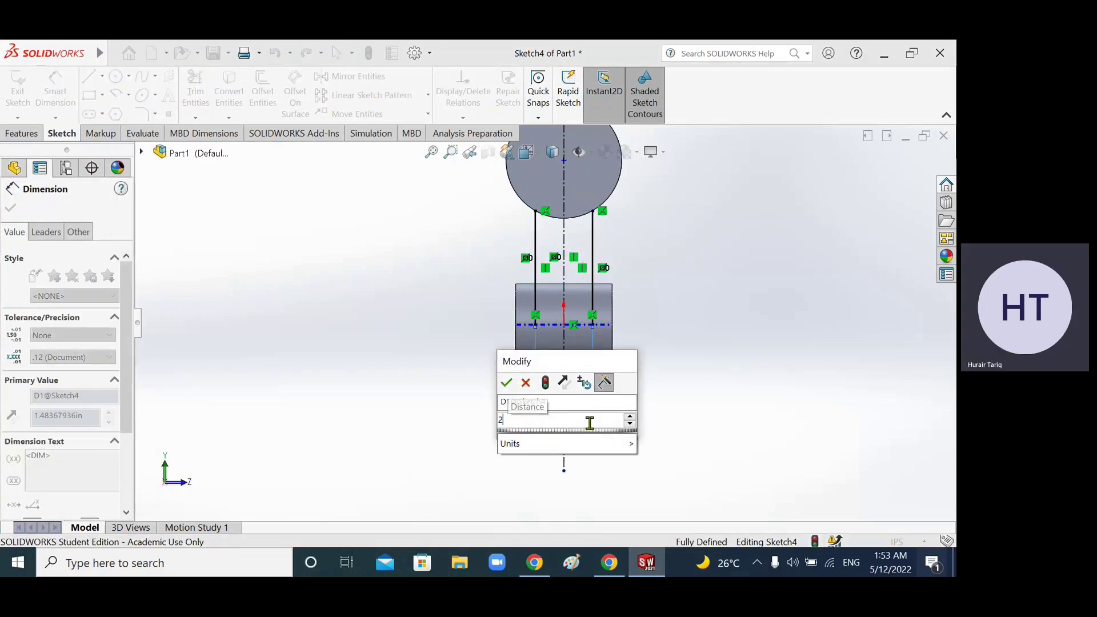
{"action": "key", "text": "Return"}
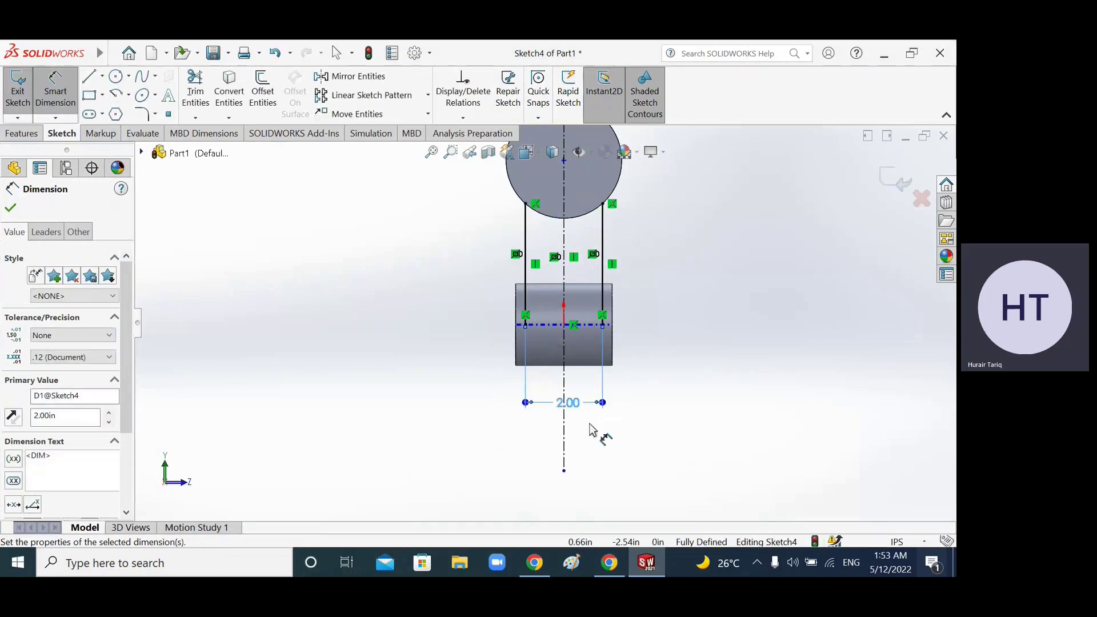
In the Left view, sketch a horizontal line along the tube's axis joining the lower ends of the two vertical lines.
{"action": "mouse_move", "coordinate": [642, 436]}
{"action": "middle_mouse_down"}
{"action": "mouse_move", "coordinate": [661, 444]}
{"action": "mouse_move", "coordinate": [575, 455]}
{"action": "mouse_move", "coordinate": [637, 458]}
{"action": "mouse_move", "coordinate": [612, 451]}
{"action": "middle_mouse_up"}
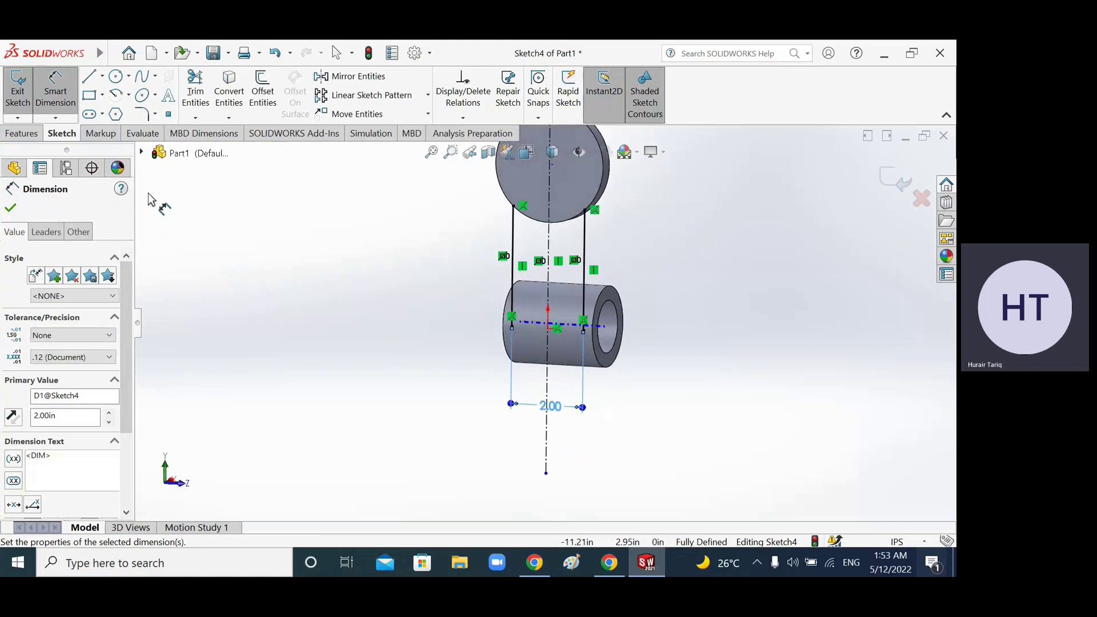
{"action": "left_click", "coordinate": [88, 76]}
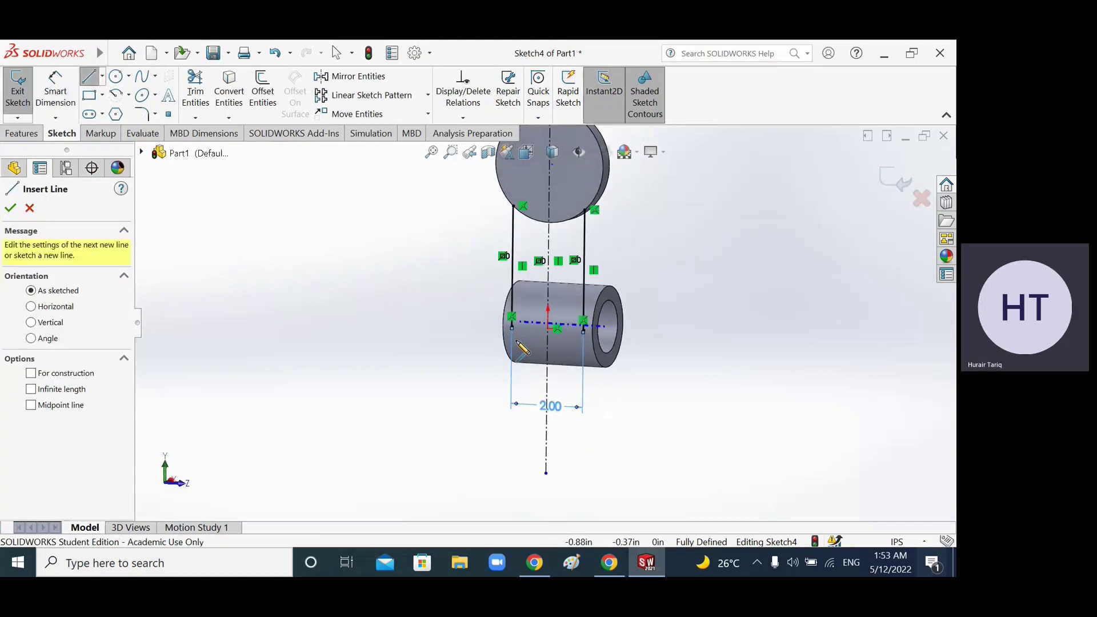
{"action": "left_click", "coordinate": [526, 152]}
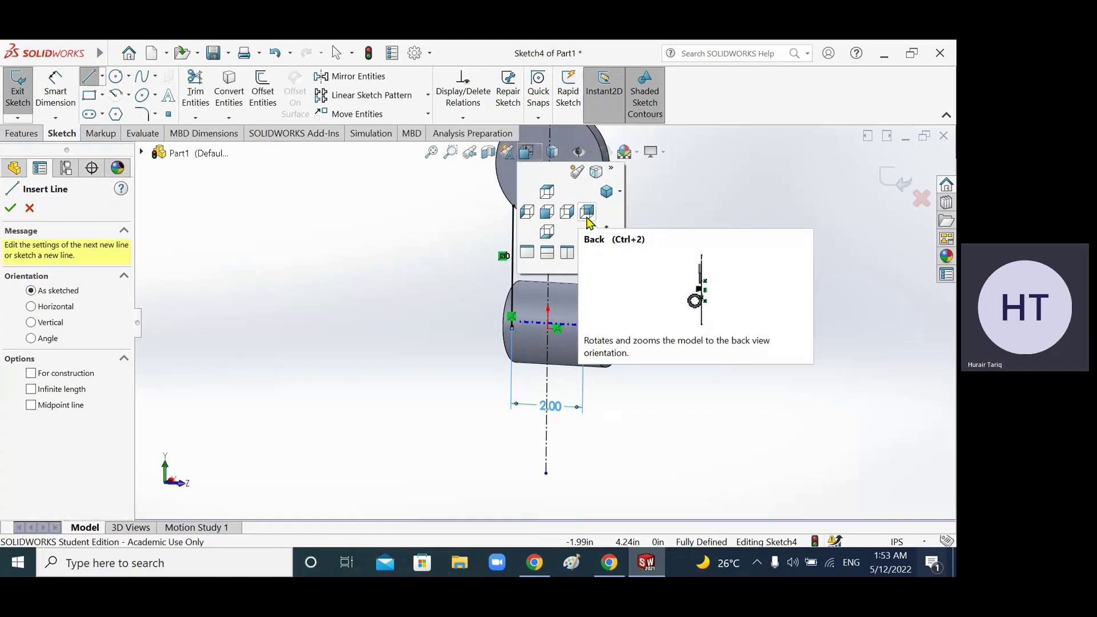
{"action": "left_click", "coordinate": [527, 220]}
{"action": "scroll", "coordinate": [546, 394], "scroll_direction": "down", "scroll_amount": 5}
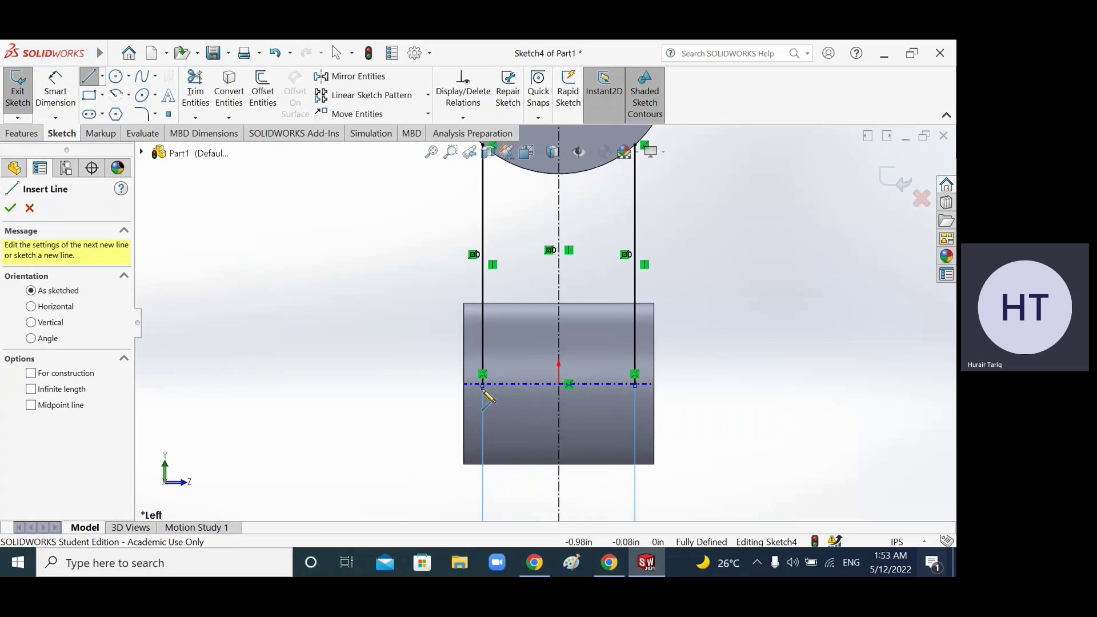
{"action": "left_click", "coordinate": [483, 384]}
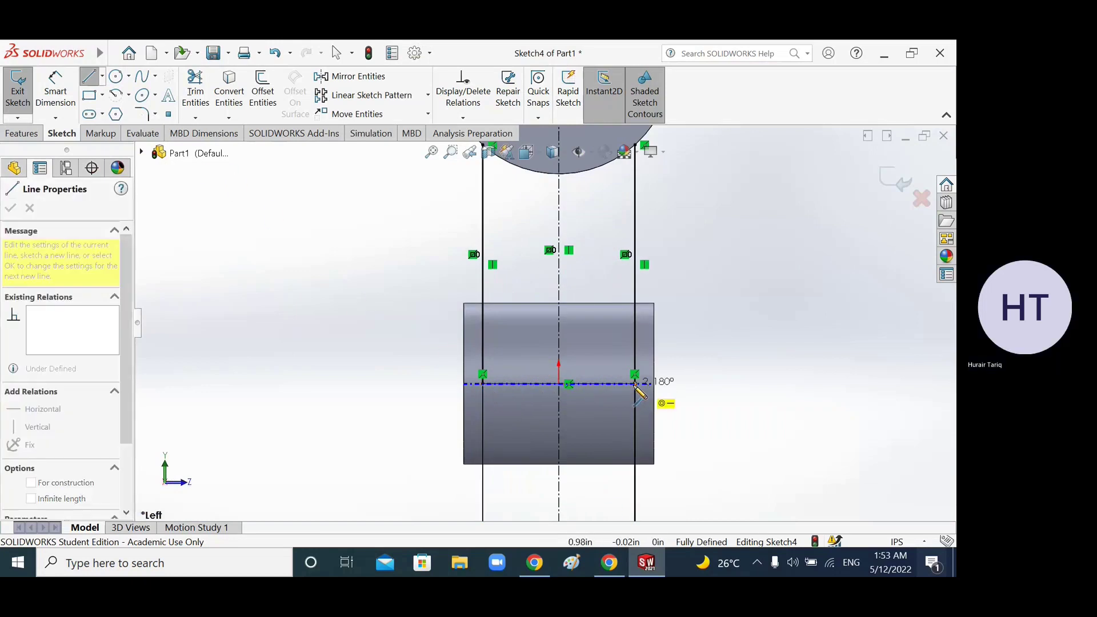
{"action": "left_click", "coordinate": [635, 384]}
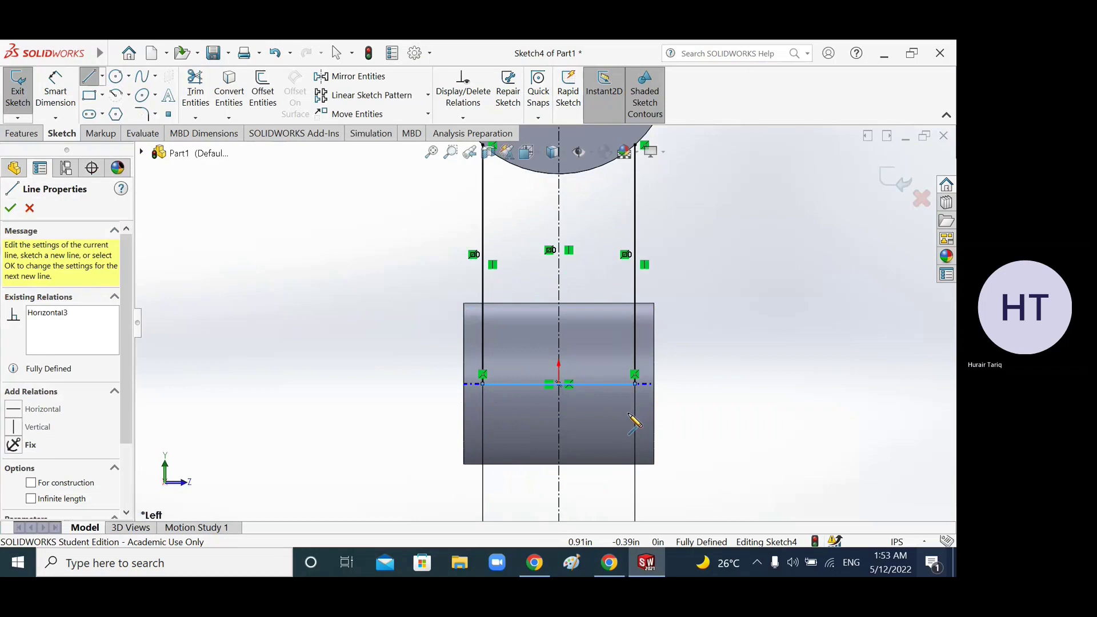
{"action": "key", "text": "Escape"}
{"action": "scroll", "coordinate": [643, 420], "scroll_direction": "up", "scroll_amount": 5}
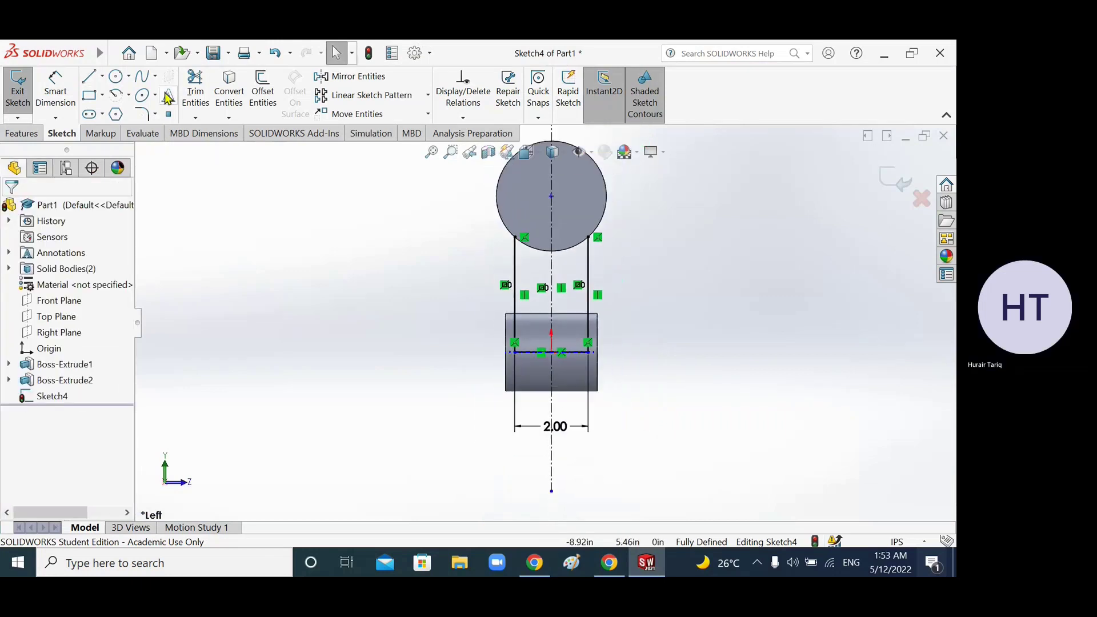
Convert the disc's circular edge into sketch geometry.
{"action": "left_click", "coordinate": [229, 94]}
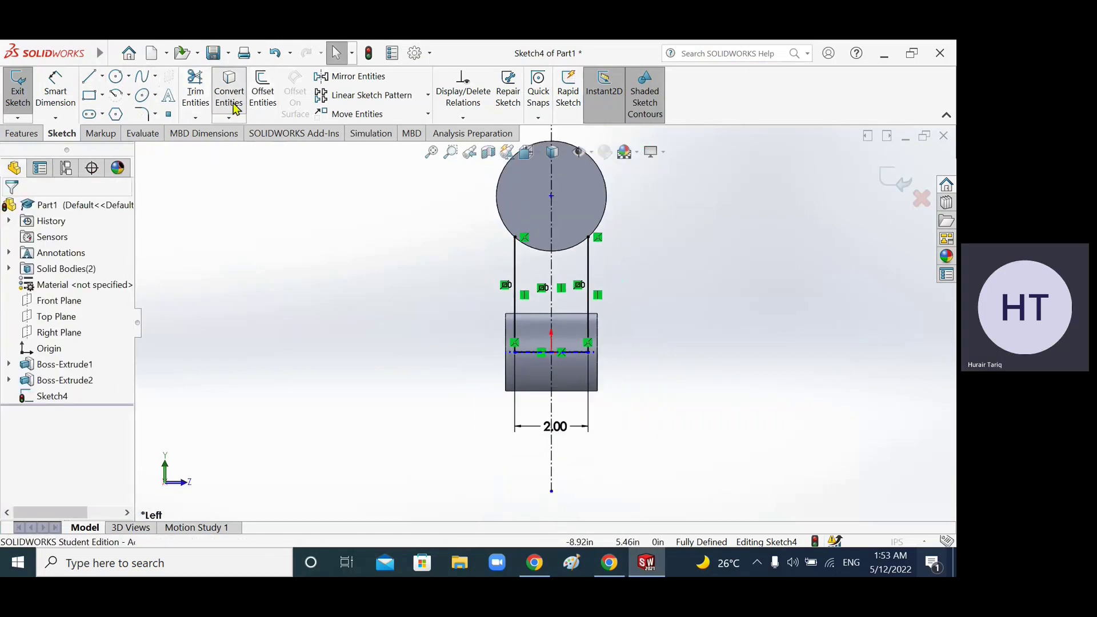
{"action": "left_click", "coordinate": [601, 229]}
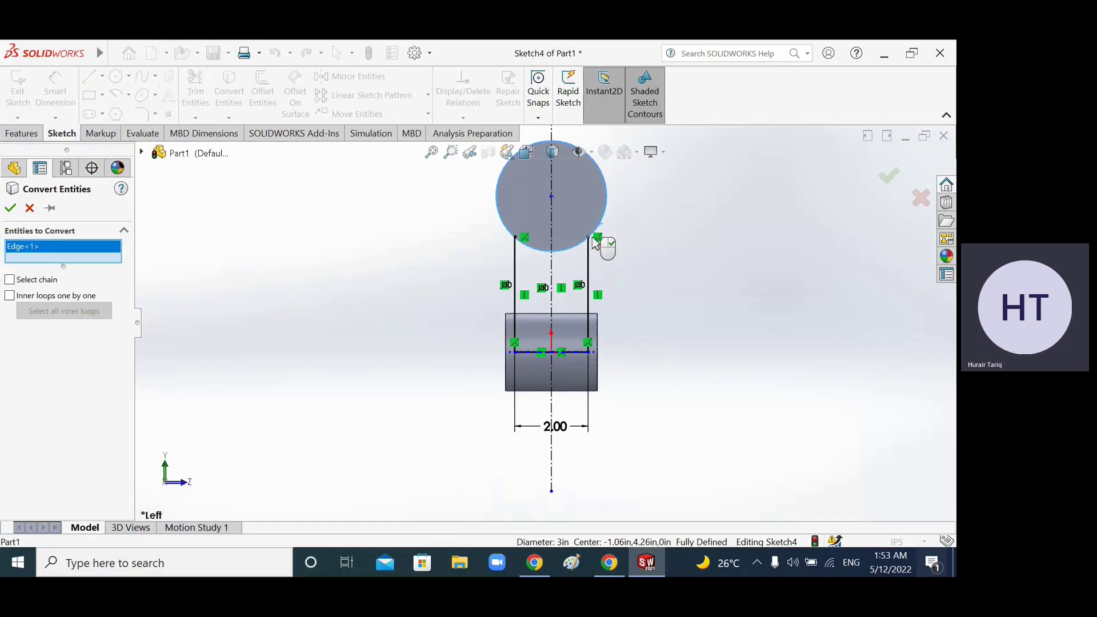
{"action": "left_click", "coordinate": [11, 210]}
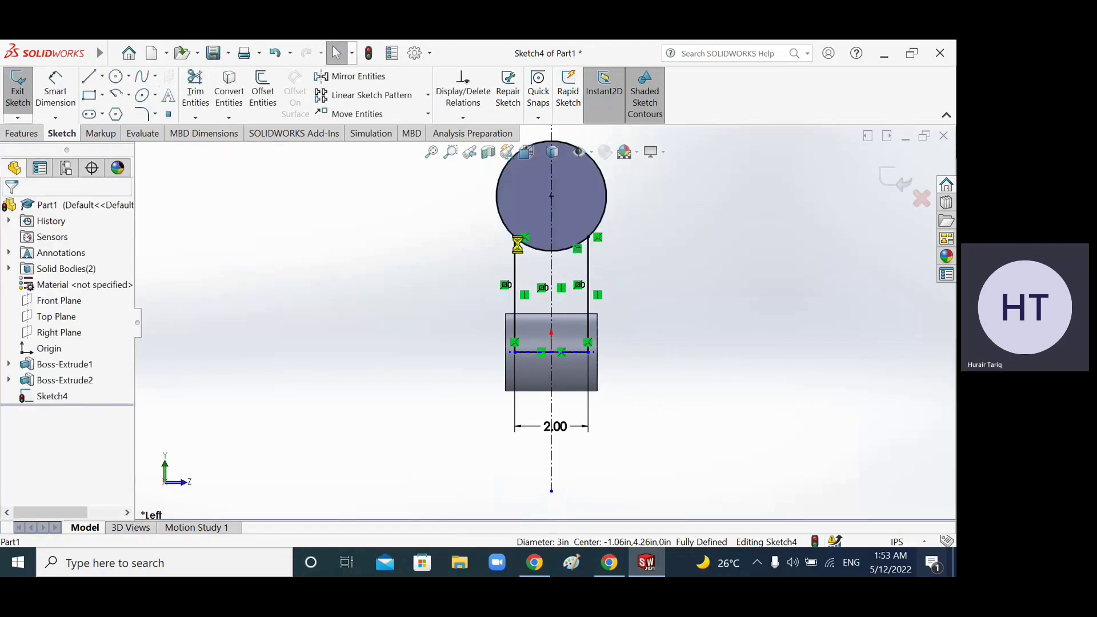
Start Trim Entities and switch to the browser to check the web's thickness in the Mobile Housing drawing.
{"action": "left_click", "coordinate": [197, 97]}
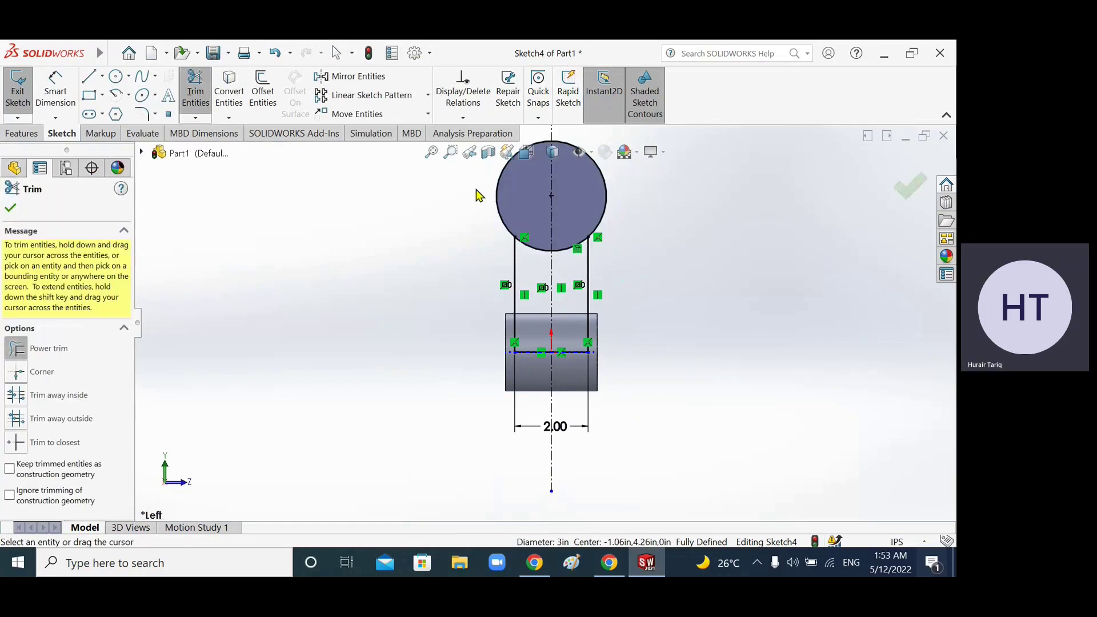
{"action": "mouse_move", "coordinate": [648, 343]}
{"action": "middle_mouse_down"}
{"action": "mouse_move", "coordinate": [570, 354]}
{"action": "mouse_move", "coordinate": [617, 371]}
{"action": "middle_mouse_up"}
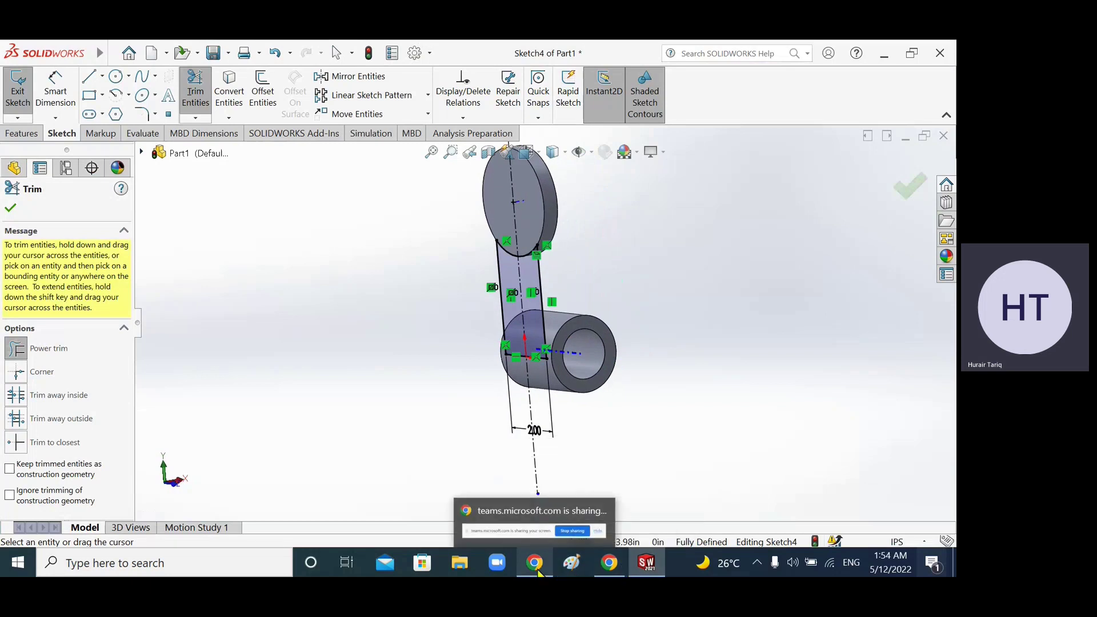
{"action": "left_click", "coordinate": [609, 566]}
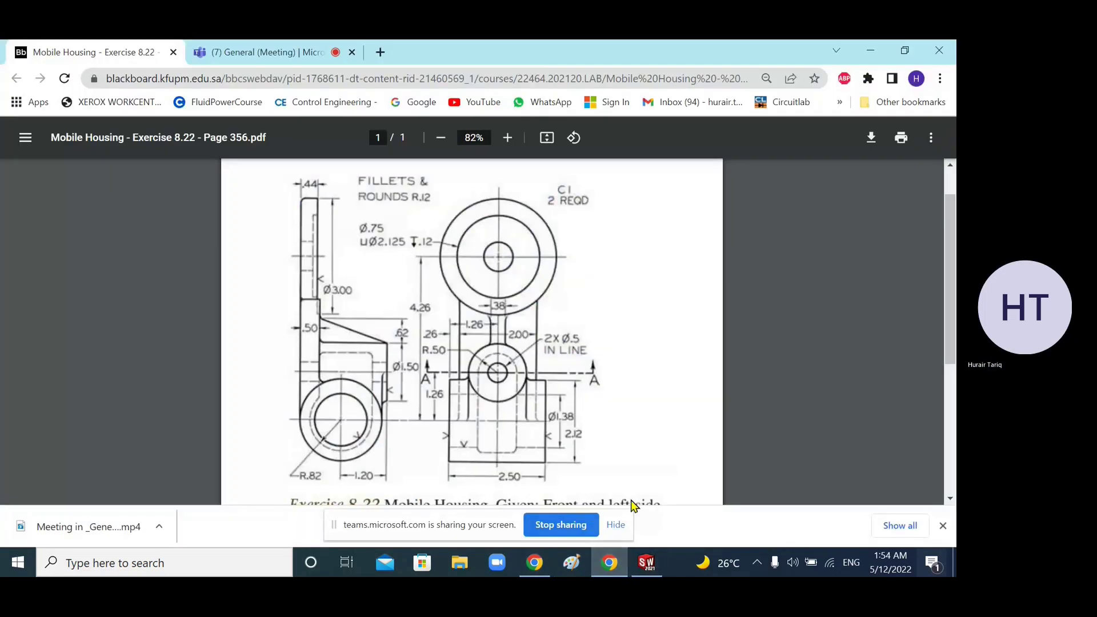
{"action": "left_click", "coordinate": [616, 525]}
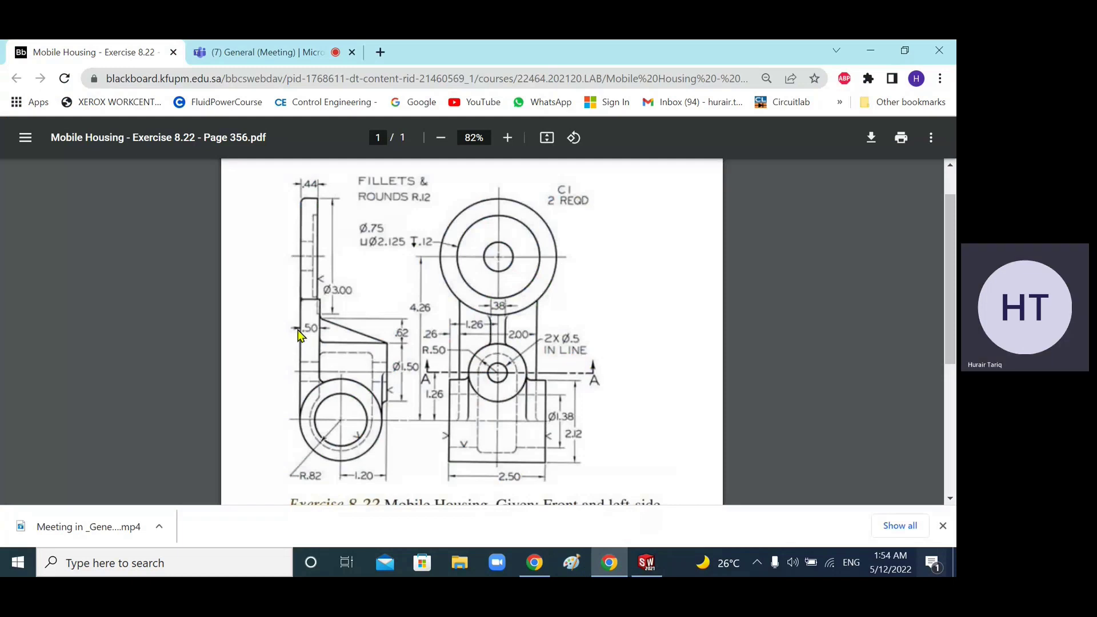